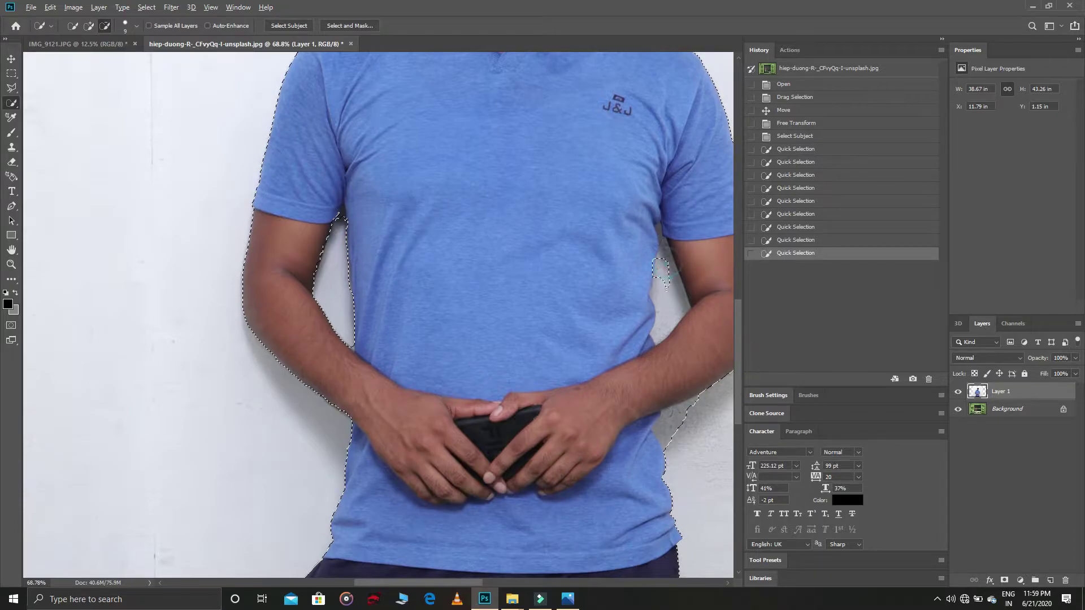
Refine the quick selection of the man to exclude the wall between his arm and torso and beneath the forearm beside the shirt hem.
left_click(658, 232)
left_click_drag(659, 231, 669, 325)
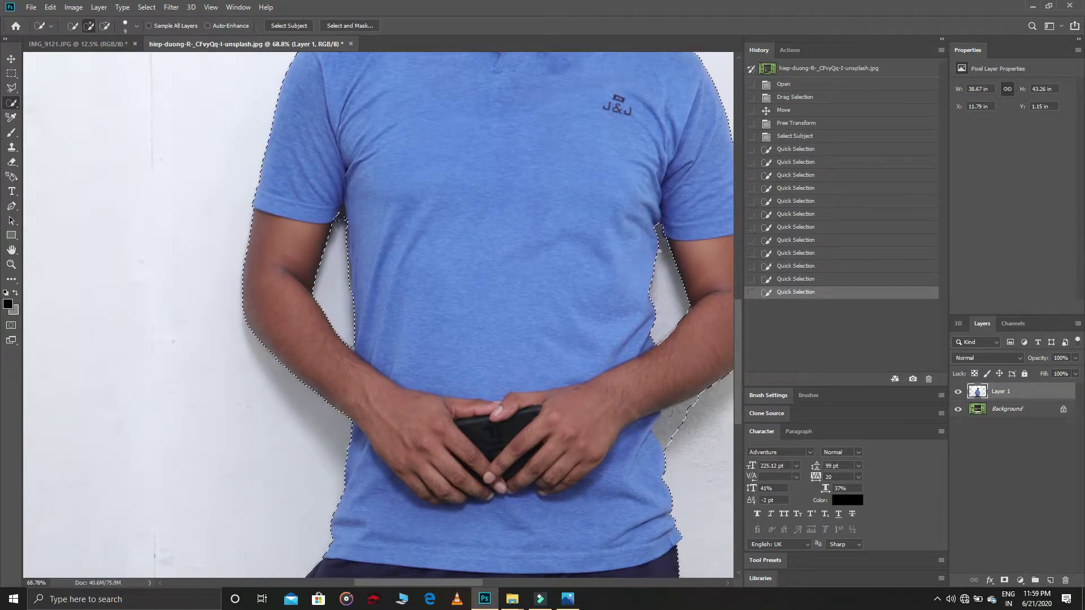
scroll(673, 339, "down", 1)
mouse_move(678, 395)
left_mouse_down()
mouse_move(666, 395)
mouse_move(680, 374)
left_mouse_up()
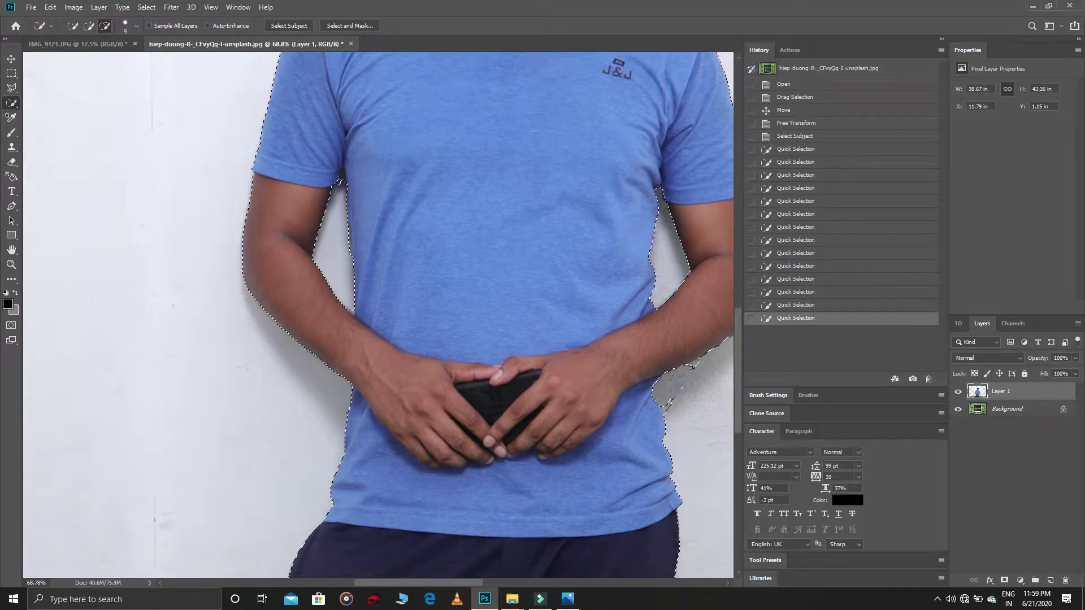
left_click(692, 361)
left_click(696, 361)
left_click(699, 361, "alt")
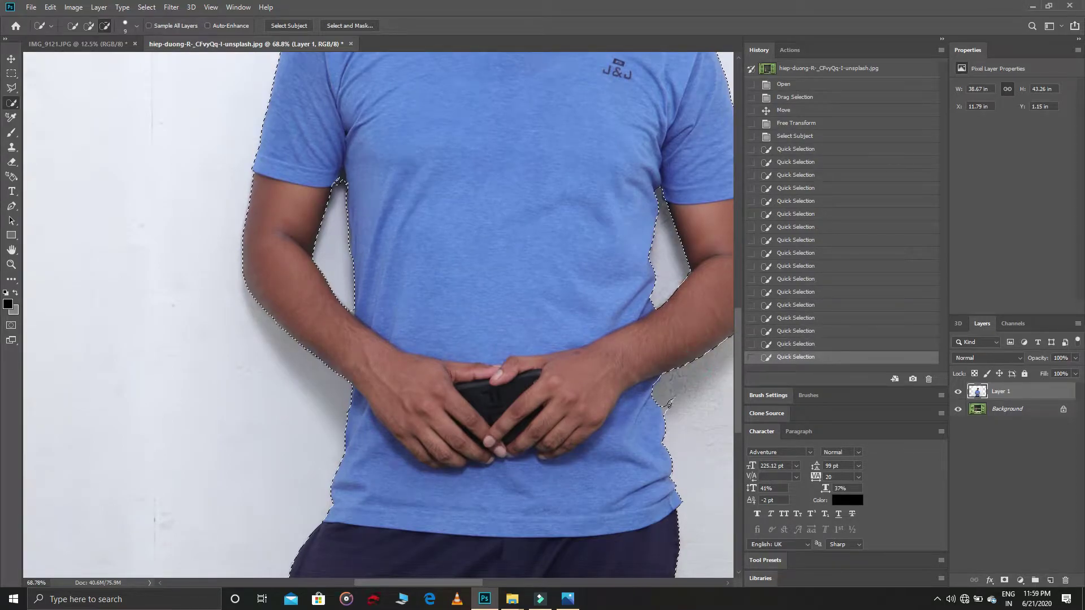
left_click(699, 360, "alt")
Invert the selection and cut away the white wall around the man on Layer 1.
left_click_drag(472, 583, 512, 584)
scroll(378, 314, "up", 11)
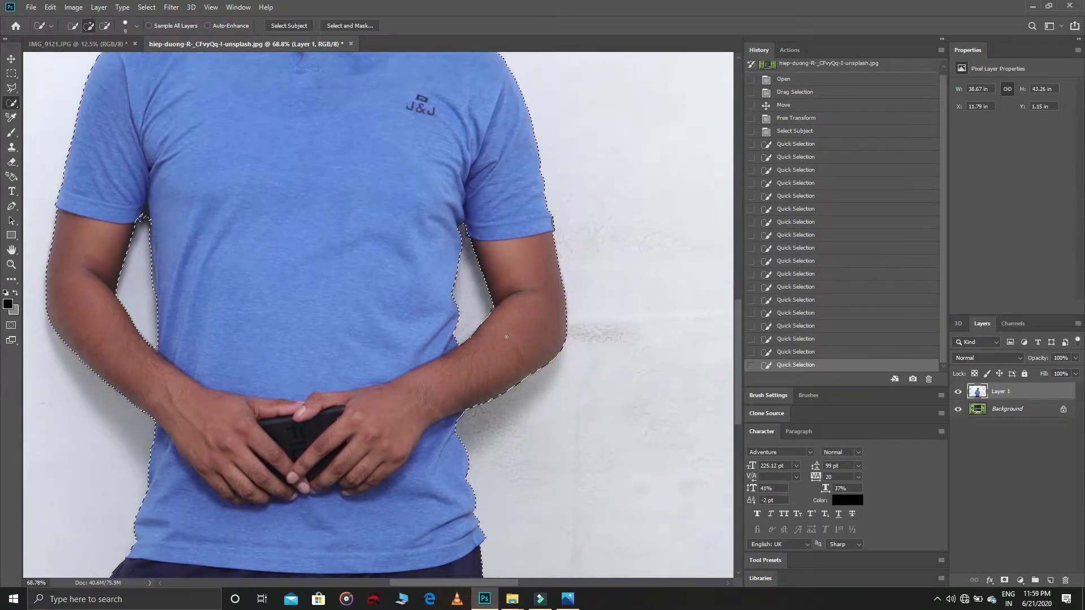
left_click(10, 263)
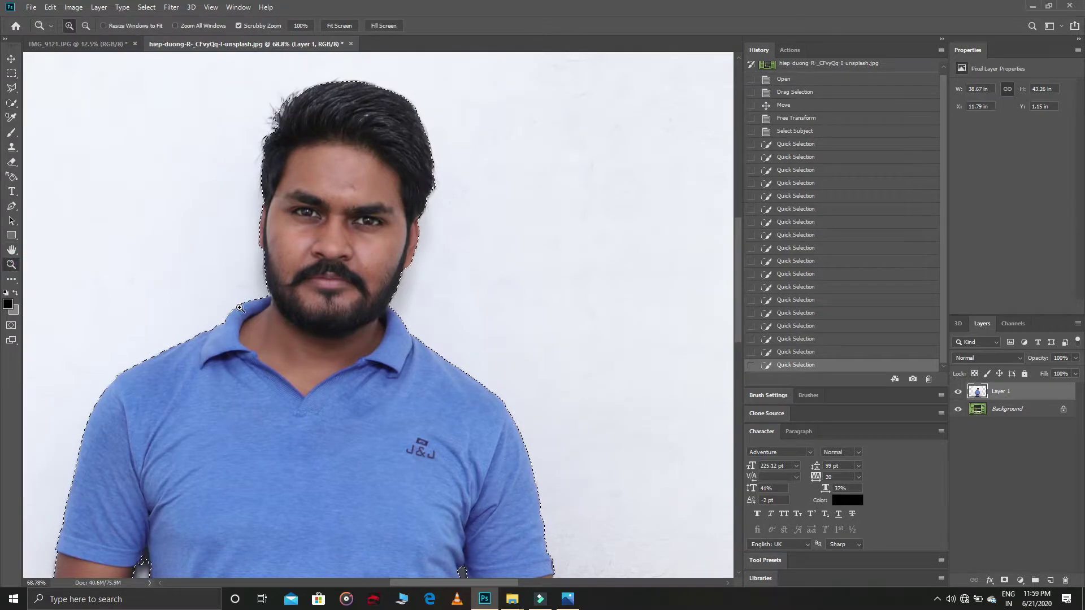
left_click_drag(444, 255, 196, 295)
left_click(12, 77)
left_click(12, 74)
right_click(359, 237)
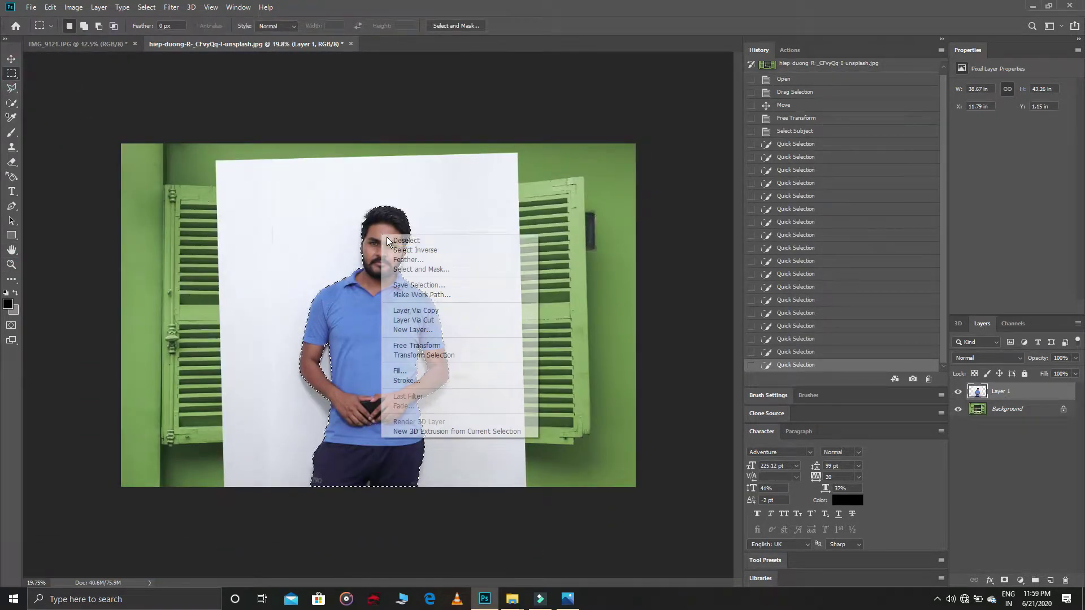
left_click(394, 251)
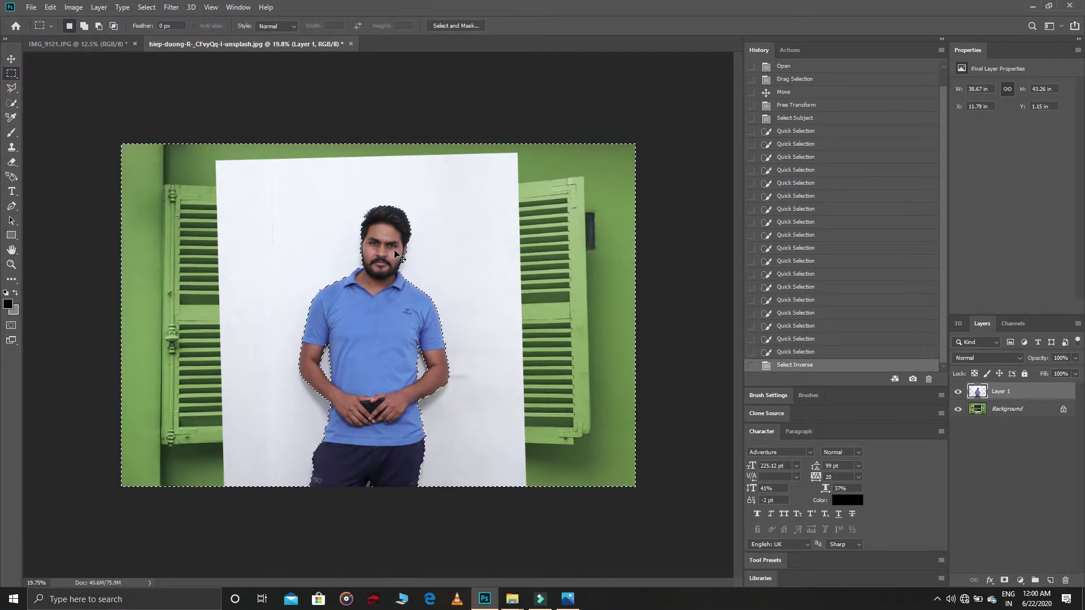
key("ctrl+x")
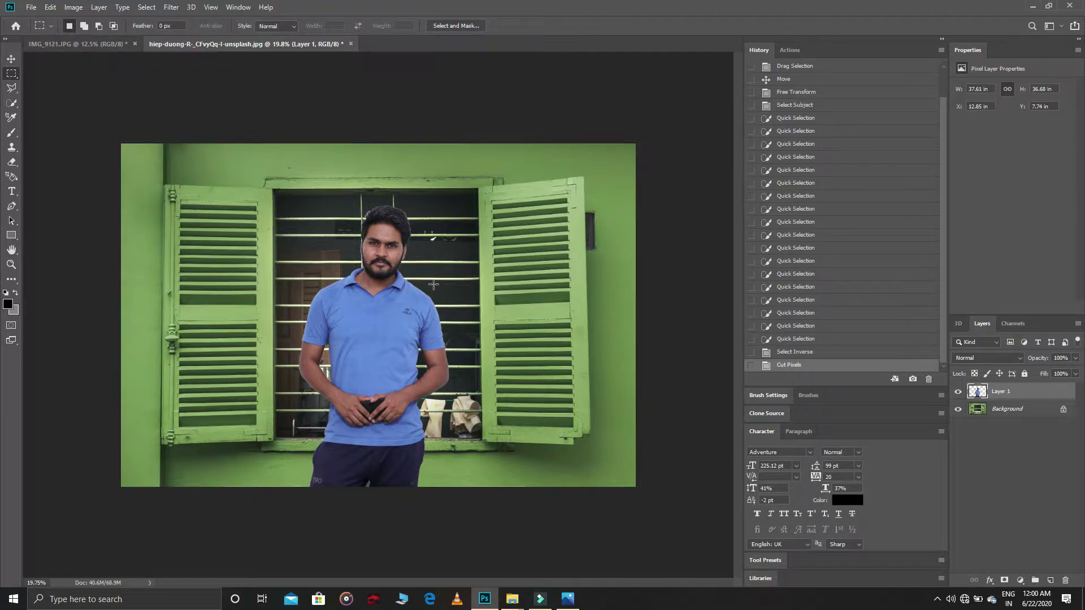
Free-transform the cut-out man, scaling and positioning him in front of the window with his trousers meeting the image's lower edge.
key("ctrl+t")
left_click_drag(374, 500, 383, 468)
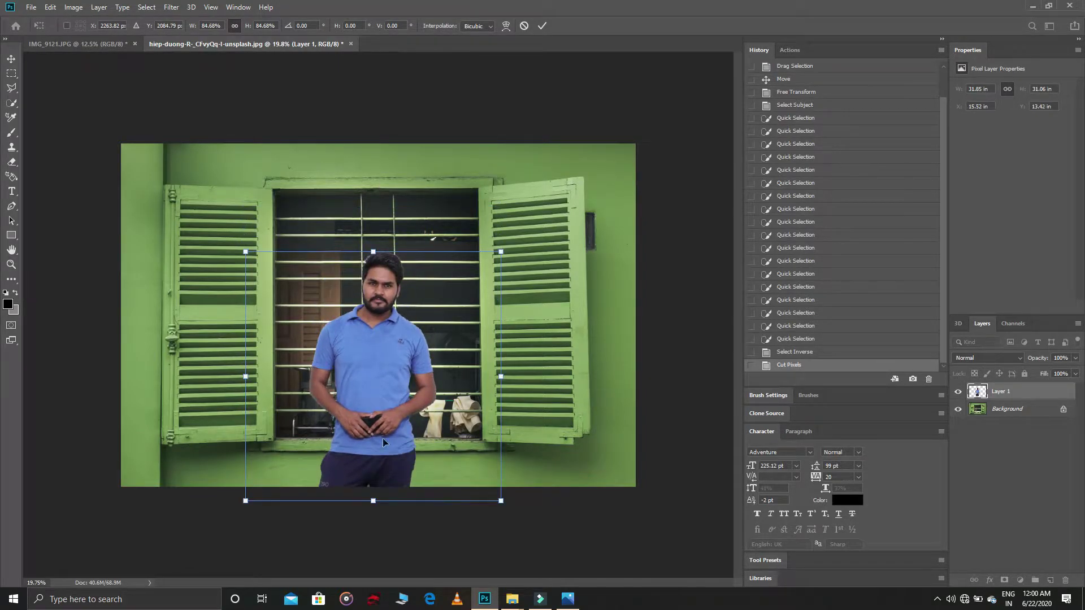
left_click_drag(374, 252, 380, 176)
left_click_drag(378, 294, 382, 293)
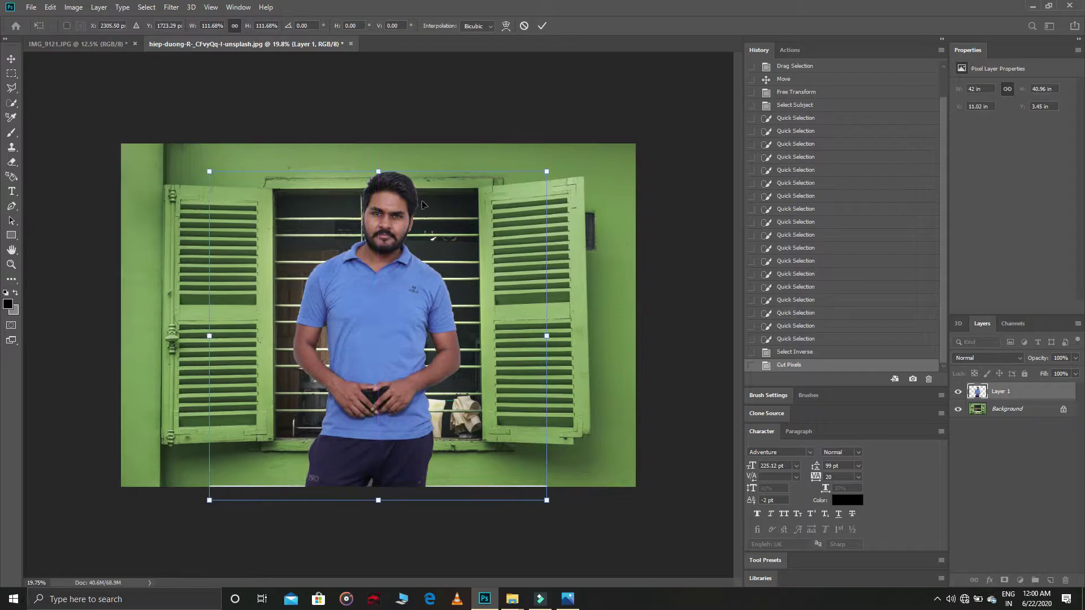
left_click_drag(378, 171, 383, 190)
left_click_drag(385, 241, 379, 258)
left_click(542, 27)
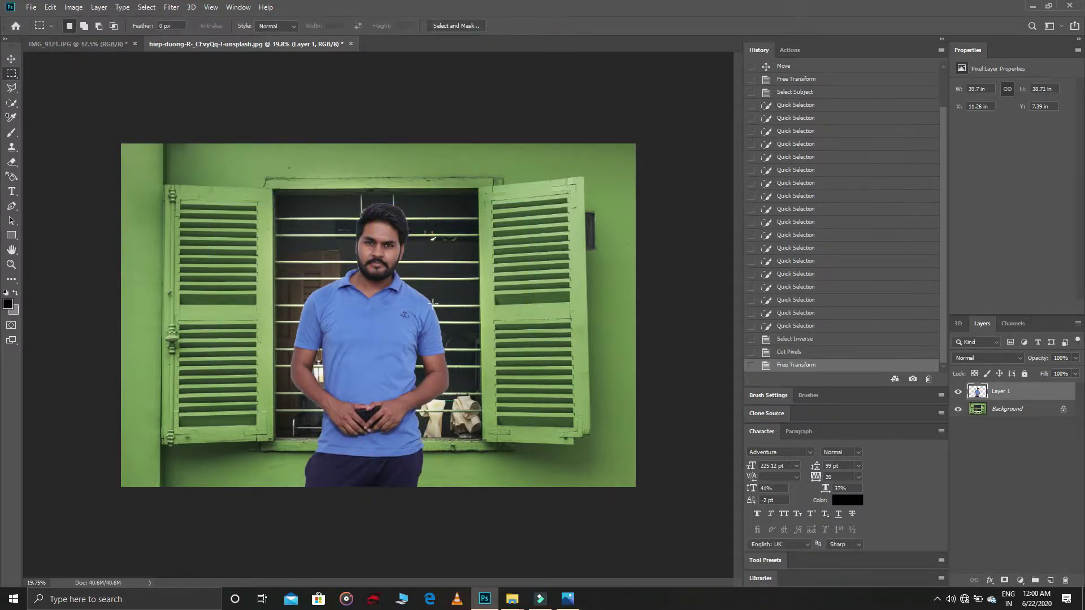
Hide Layer 1 and make the Background layer active with nothing selected, ready for Quick Selection.
left_click(11, 103)
left_click(378, 233)
right_click(378, 233)
left_click(407, 239)
left_click(956, 391)
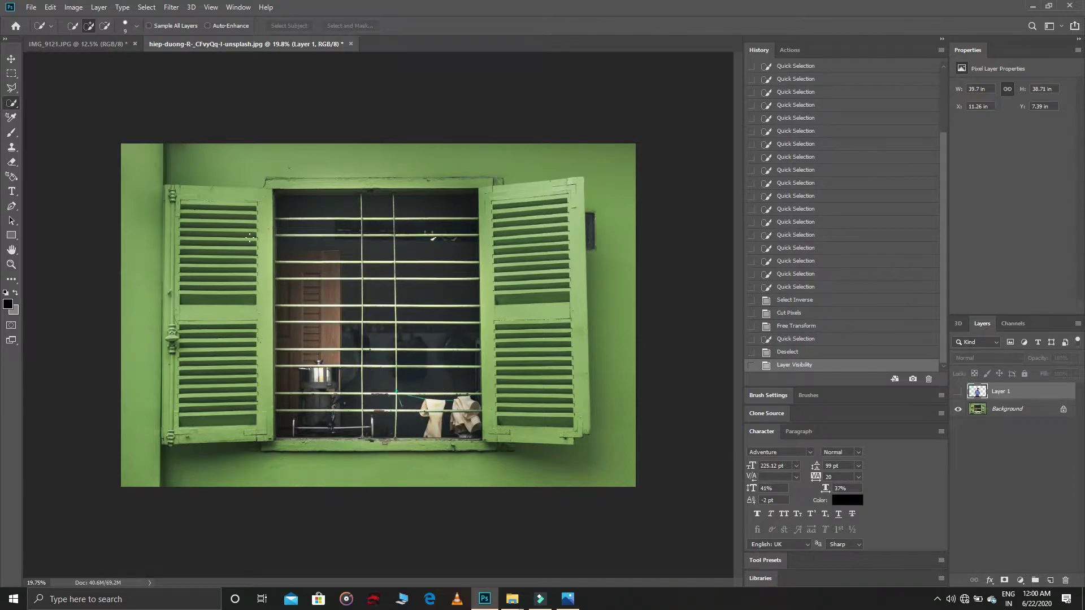
left_click(345, 232)
right_click(345, 232)
left_click(367, 237)
left_click(1005, 409)
Quick-select the upper and middle panes between the window bars on the Background layer.
left_click(328, 249)
left_click(375, 250)
left_click(417, 252)
left_click(415, 231)
left_click(379, 227)
left_click(329, 227)
left_click(375, 226)
left_click(333, 270)
left_click(375, 272)
left_click(417, 271)
left_click(414, 288)
left_click(377, 291)
left_click(336, 291)
left_click(322, 300)
left_click(304, 312)
left_click(305, 333)
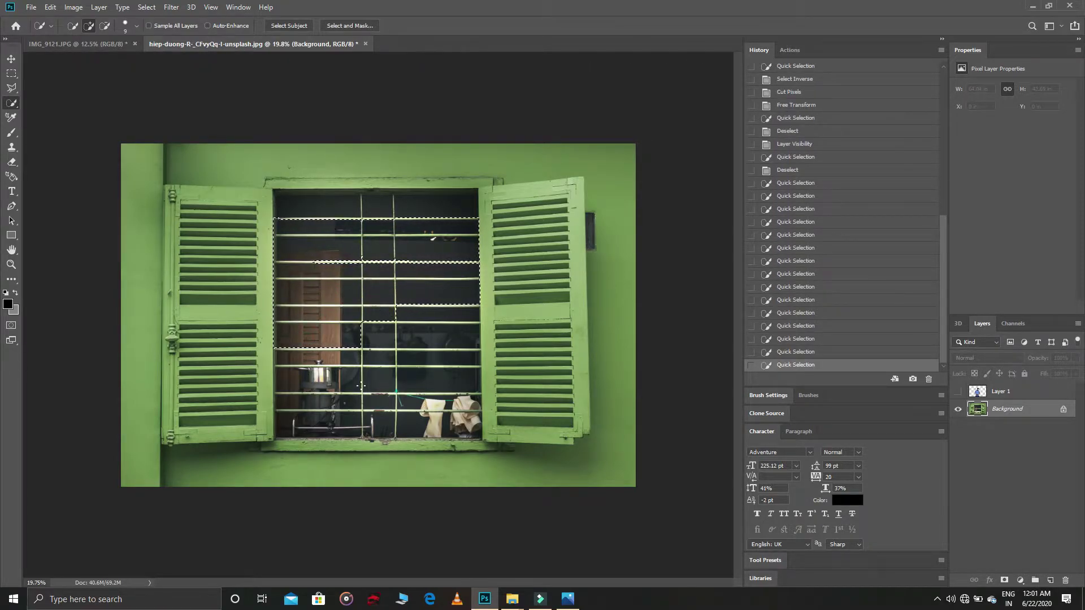
Extend the quick selection over the lower panes and remaining gaps to cover the window opening up to its frame.
left_click(374, 399)
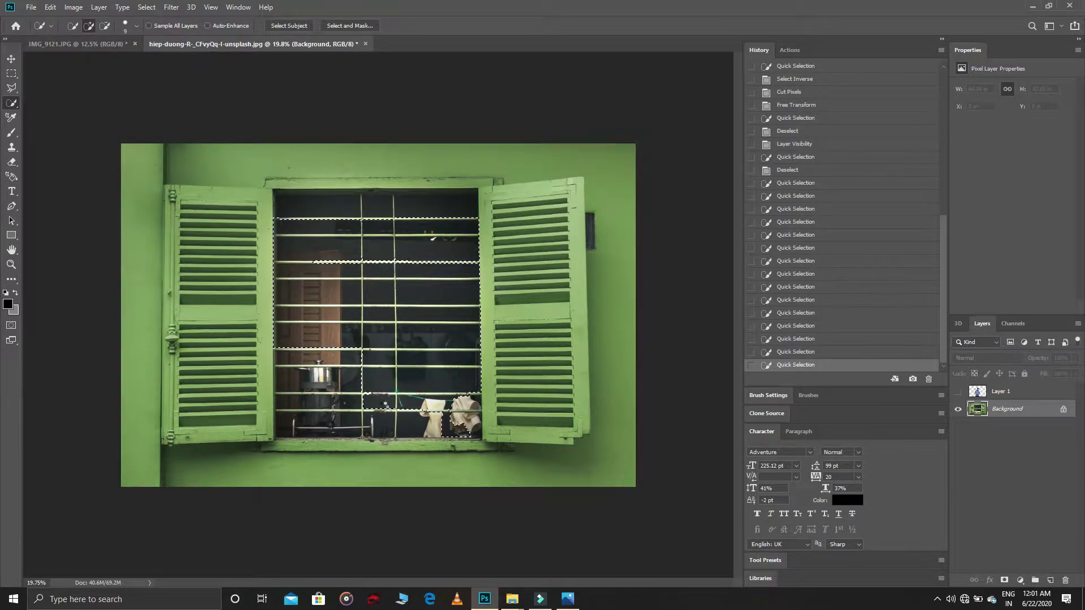
left_click(402, 428)
left_click(373, 426)
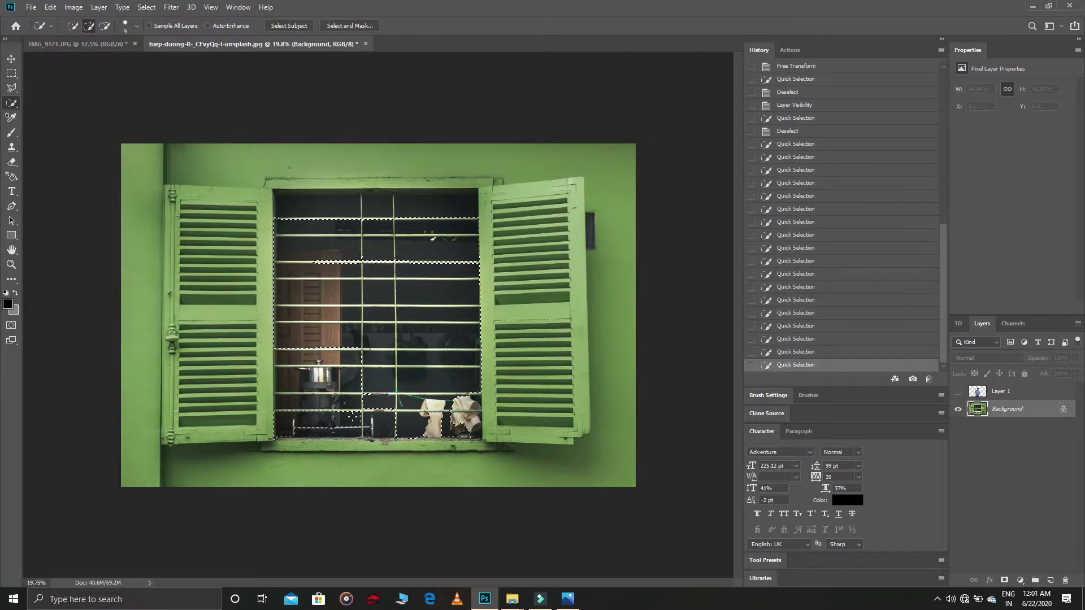
left_click(349, 385)
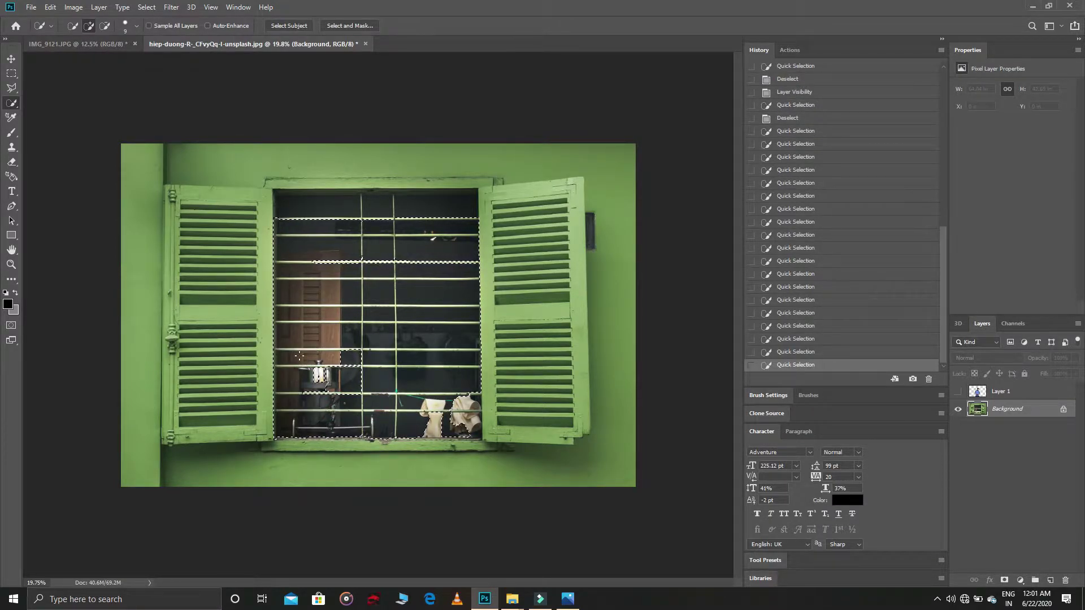
left_click(326, 264)
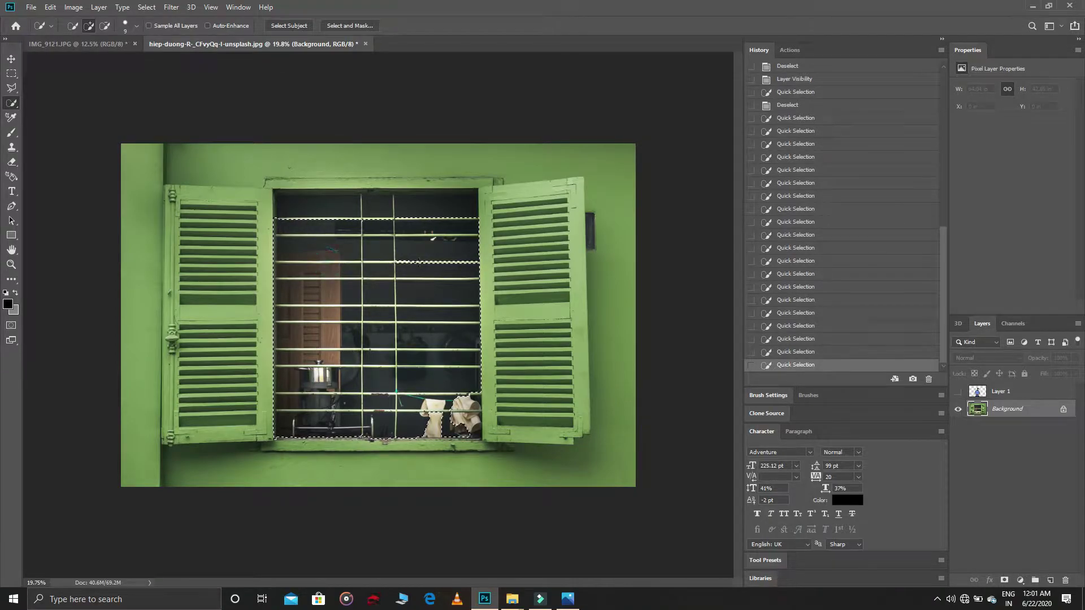
left_click(455, 255)
left_click_drag(294, 220, 316, 220)
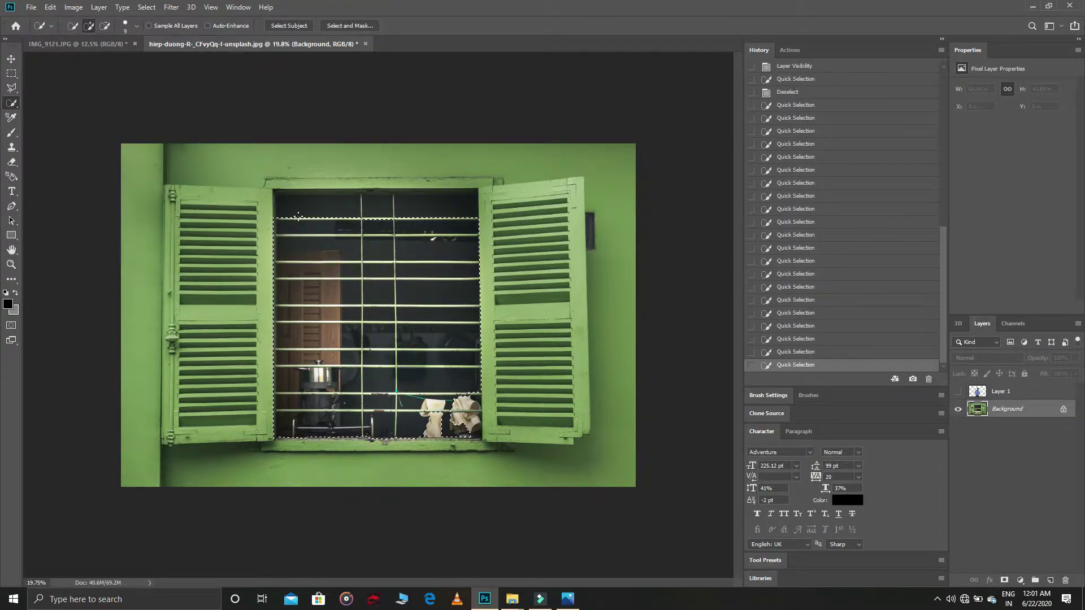
left_click(439, 206)
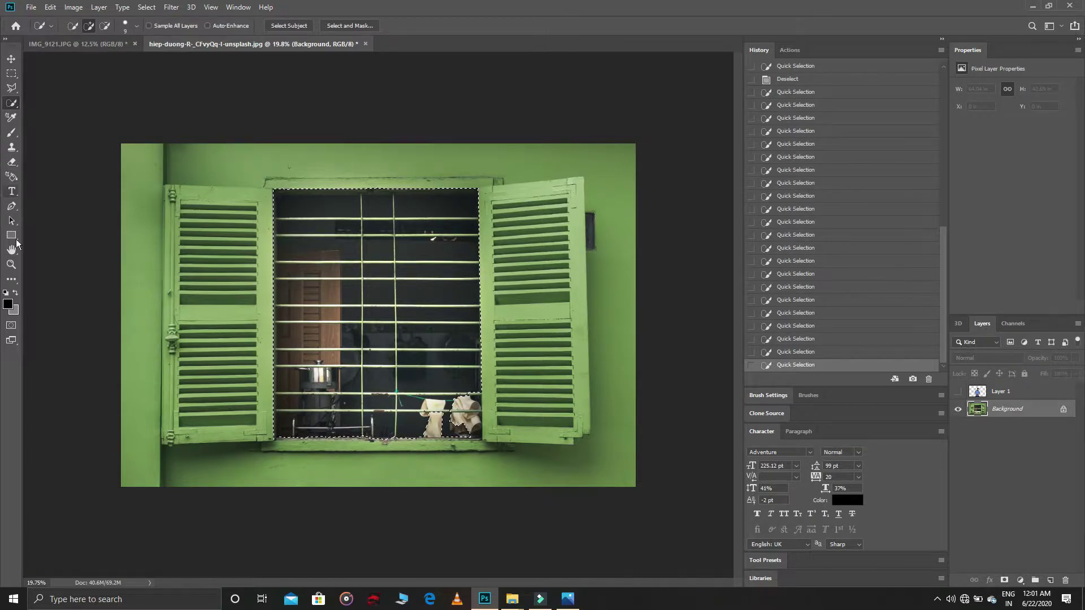
Subtract the topmost horizontal window bar from the selection with the Polygonal Lasso.
left_click(11, 265)
left_click_drag(325, 206, 359, 237)
left_click(12, 88)
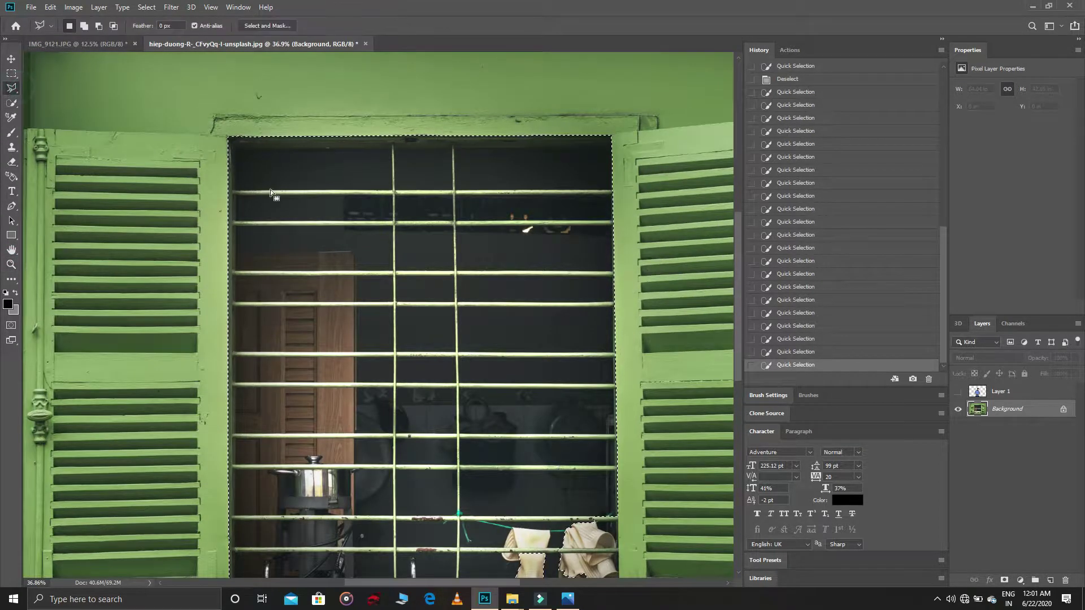
left_click(219, 189, "alt")
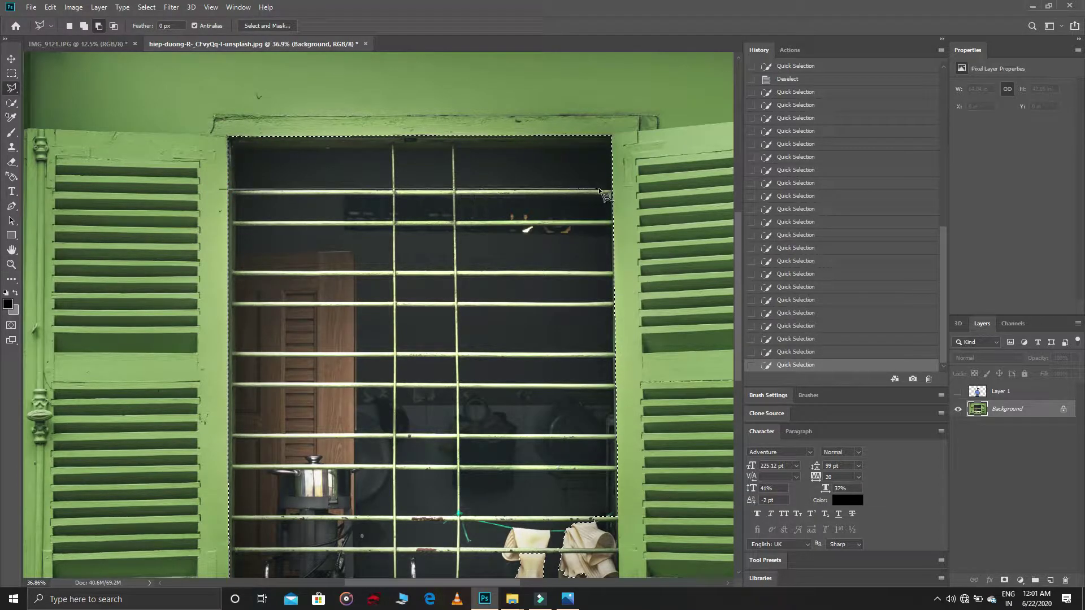
left_click(622, 196)
left_click(225, 195)
left_click(219, 190)
Subtract the left vertical window bar from the selection along its full height with the Polygonal Lasso.
left_click(397, 138)
scroll(398, 509, "down", 3)
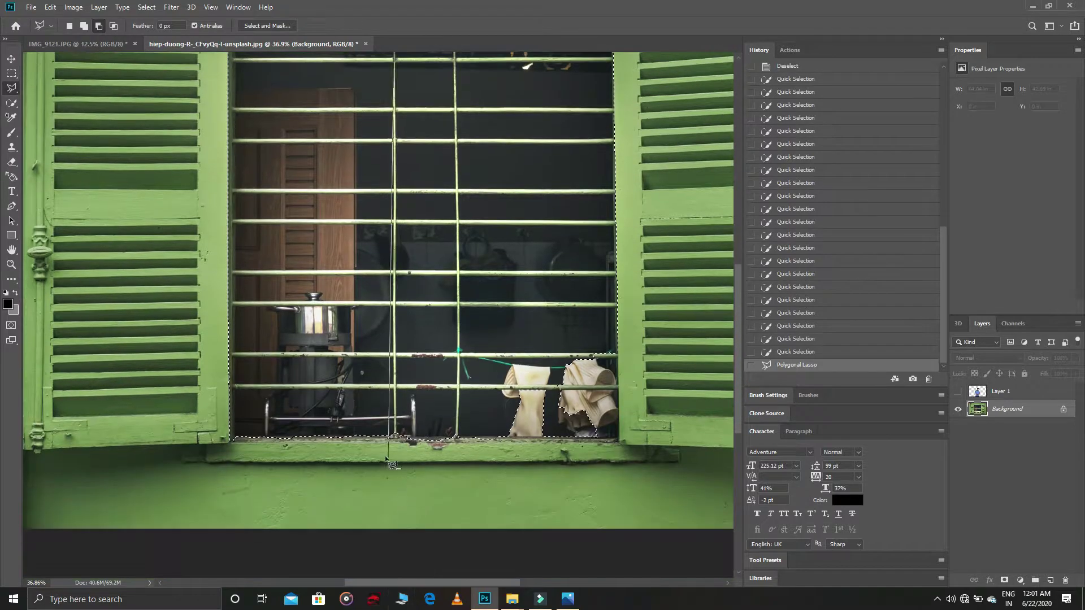
left_click(397, 445)
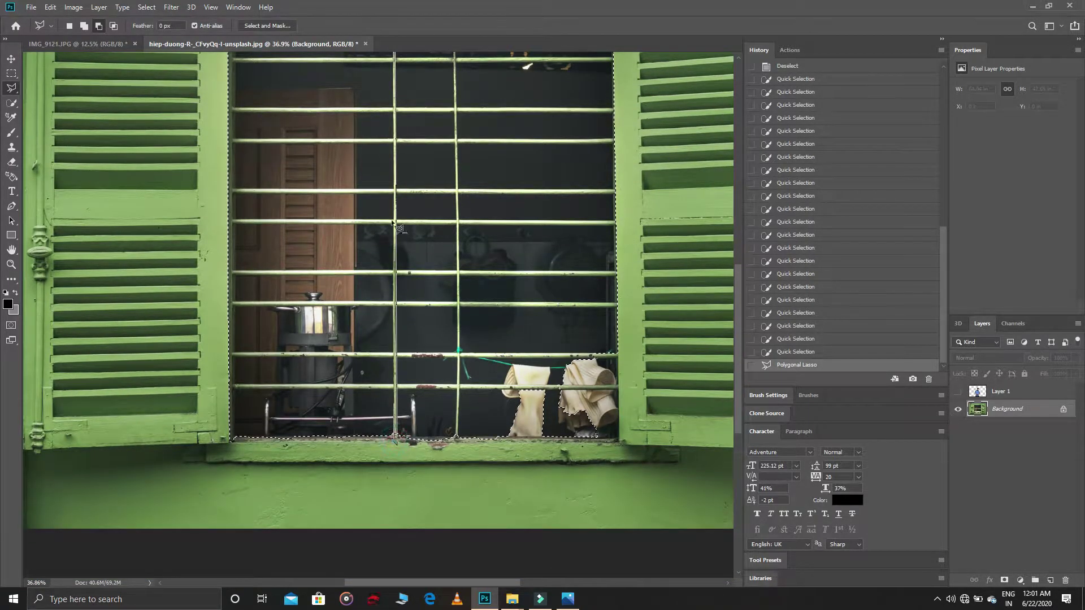
scroll(395, 113, "up", 3)
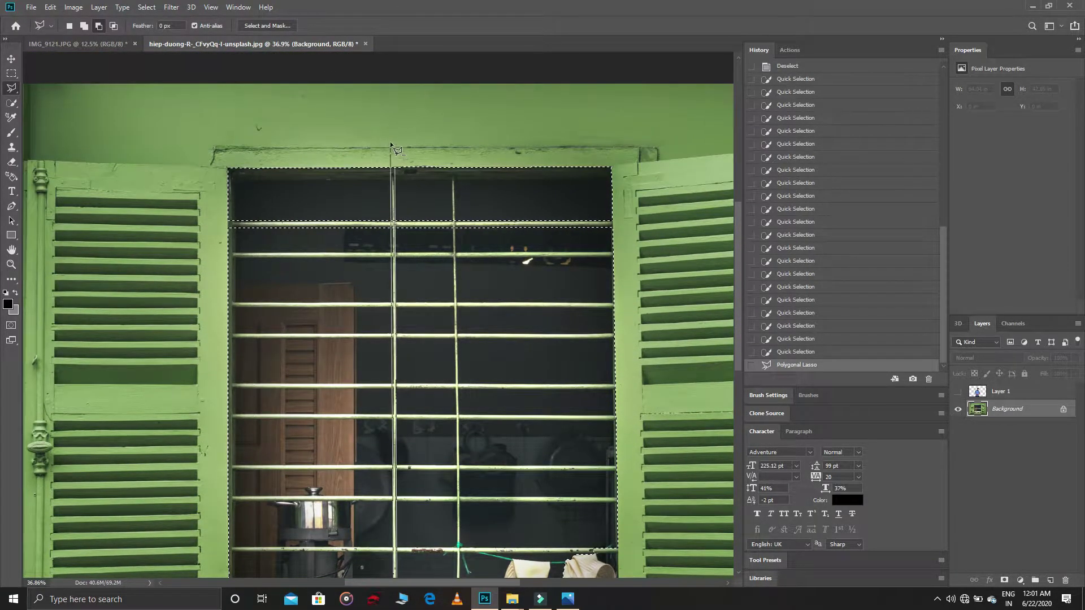
double_click(394, 170)
Subtract the right vertical window bar from the selection, tracing it from the frame top down to the sill.
left_click(449, 147)
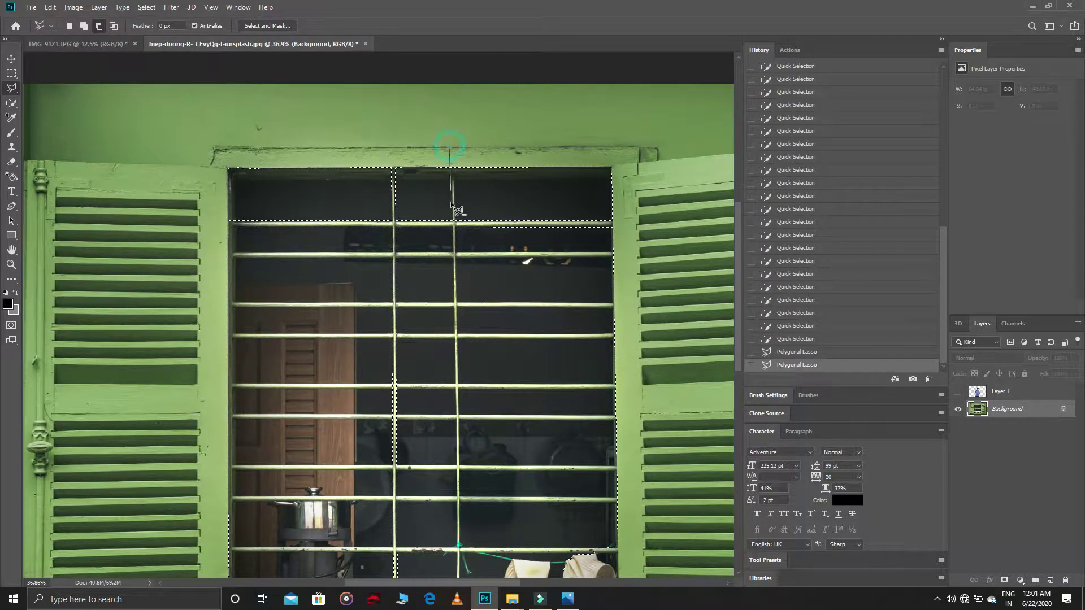
scroll(455, 459, "down", 5)
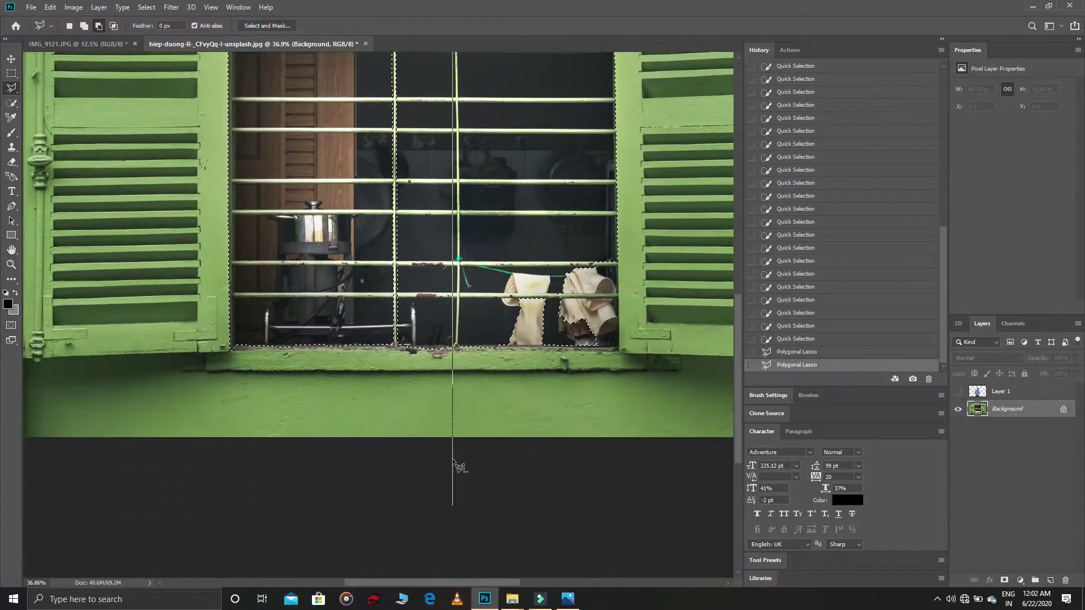
left_click(456, 346)
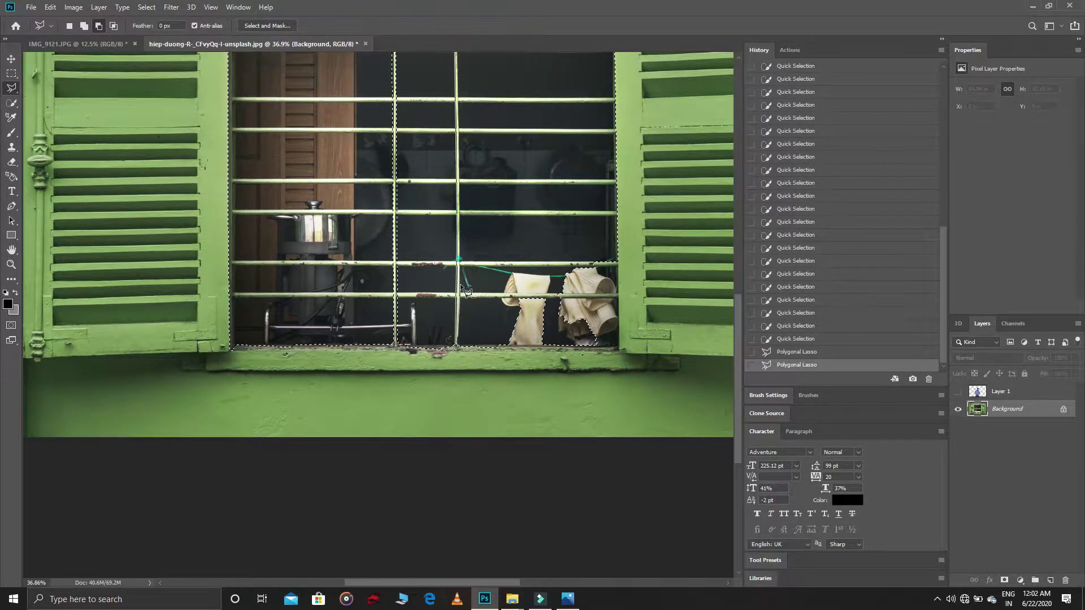
scroll(460, 102, "up", 5)
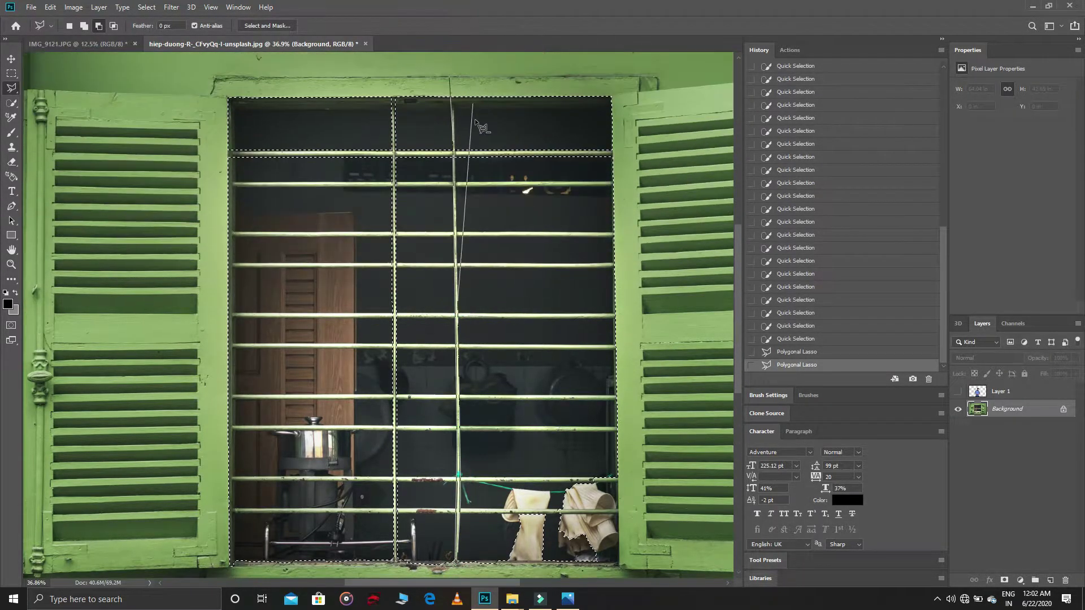
double_click(448, 77)
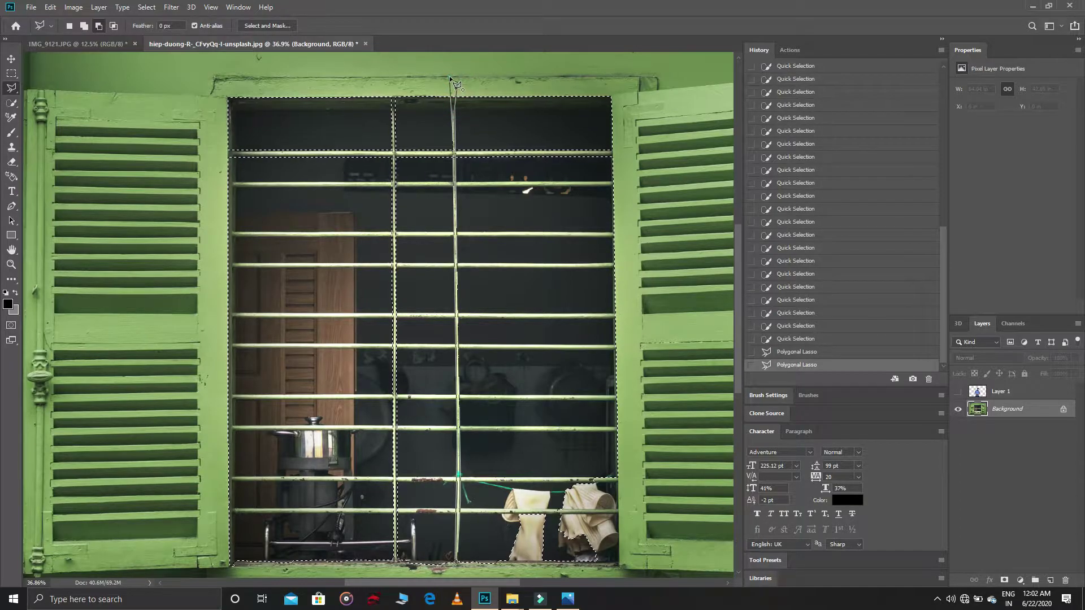
Subtract the second and third horizontal window bars from the top from the selection.
left_click(222, 183)
left_click(629, 184)
left_click(223, 183)
left_click(224, 231)
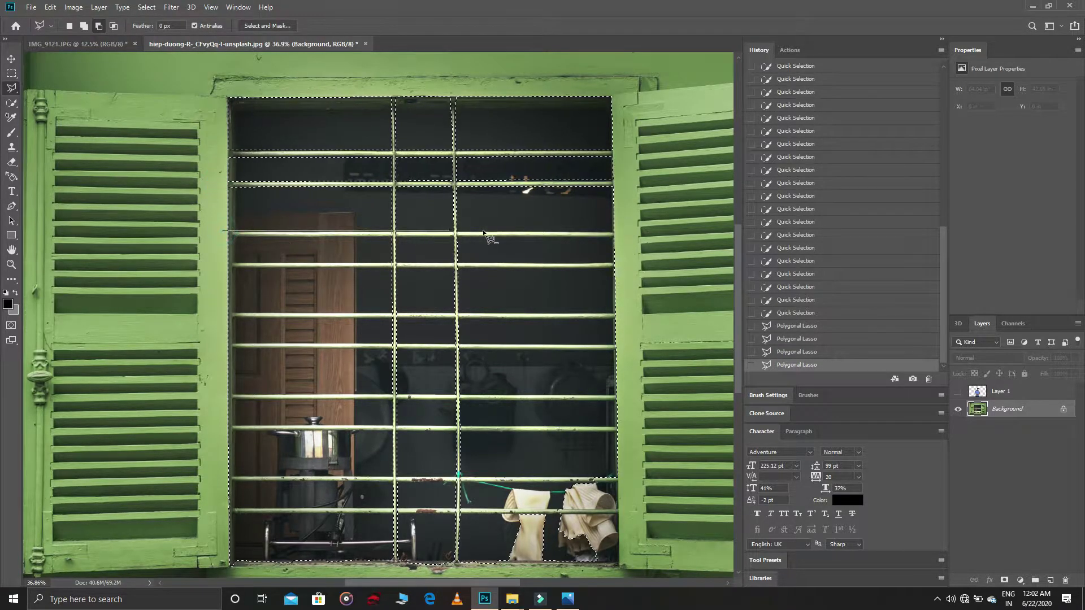
left_click(619, 232)
left_click(619, 238)
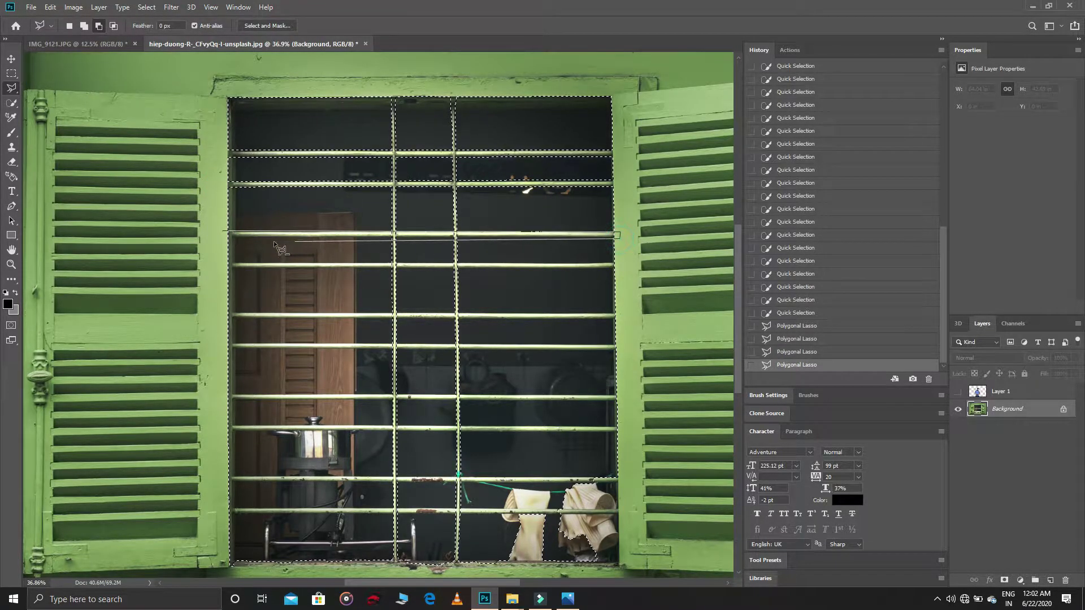
left_click(225, 233)
Subtract the fourth horizontal window bar from the top from the selection with a polygonal outline.
left_click(221, 260)
left_click(617, 260)
left_click(616, 263)
left_click(228, 263)
left_click(632, 262)
left_click(614, 269)
left_click(217, 265)
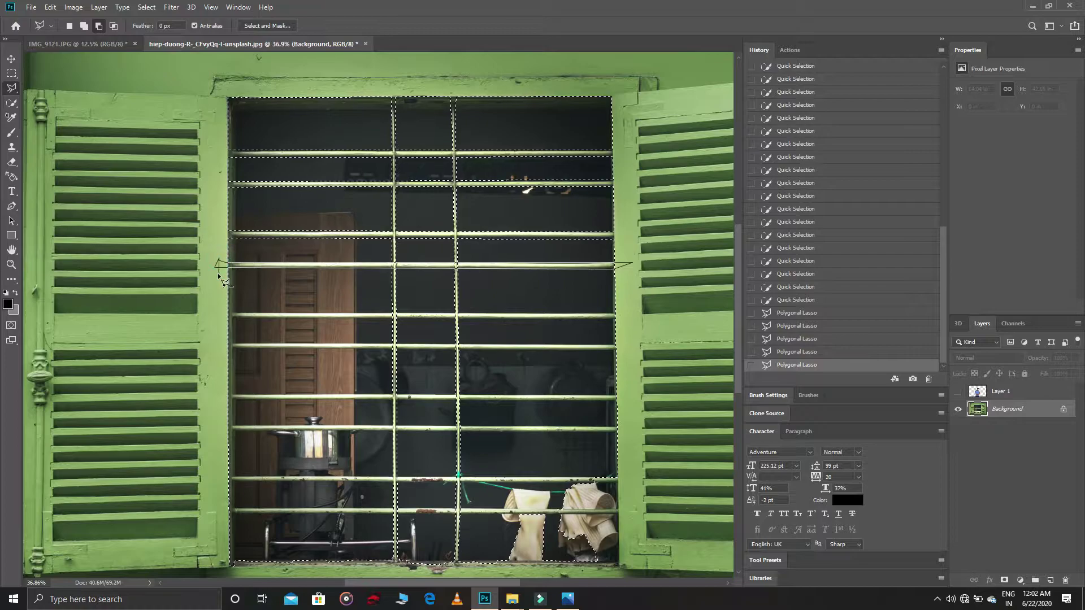
Subtract the fifth horizontal window bar from the top from the selection with the Polygonal Lasso.
left_click(218, 309)
left_click(399, 314)
left_click(224, 311)
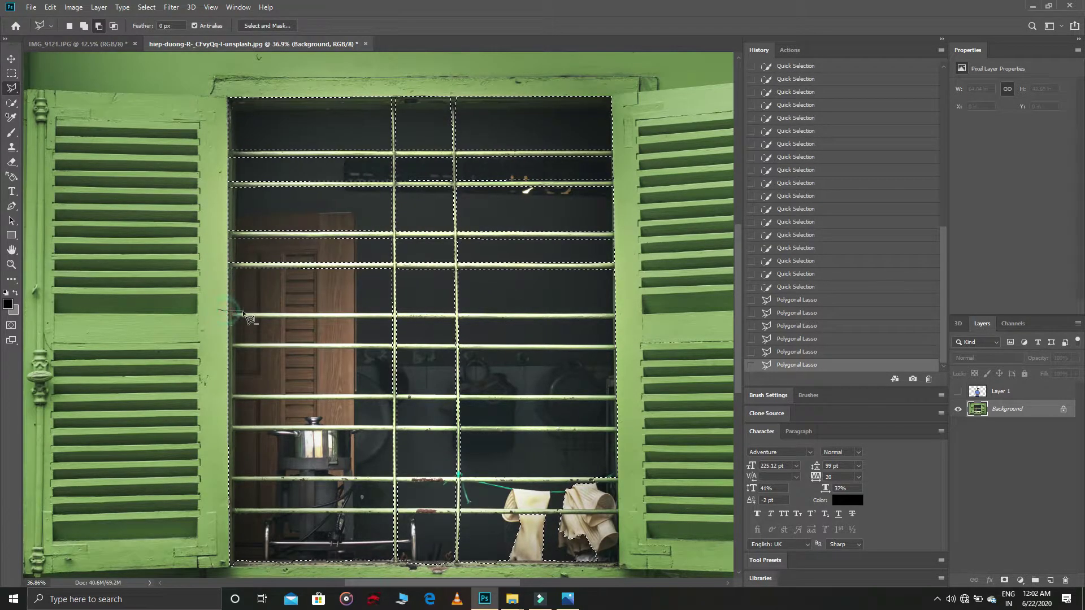
left_click(620, 314)
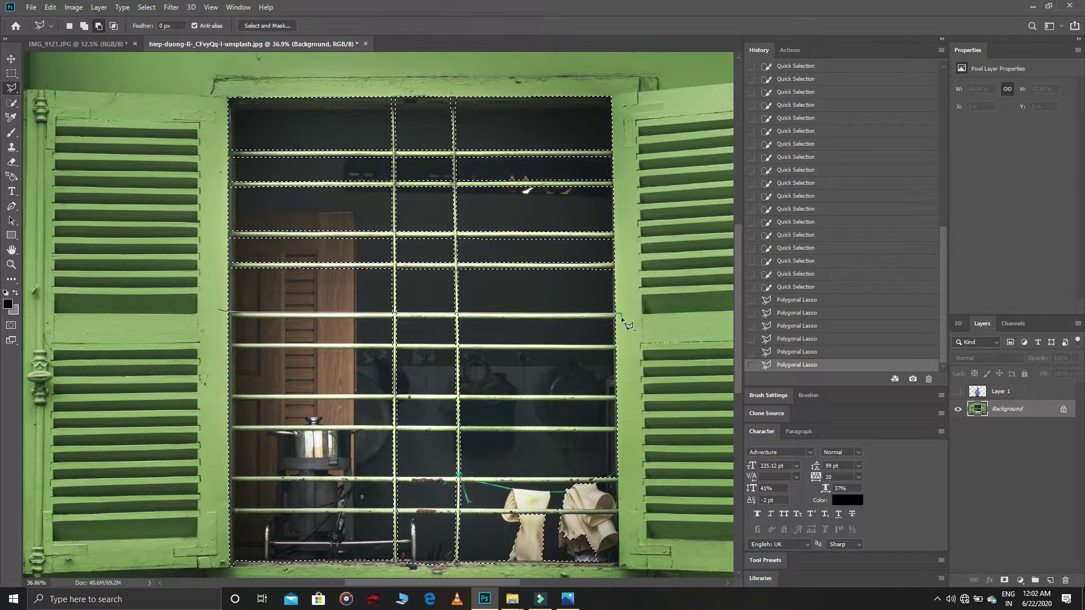
left_click(617, 318)
left_click(221, 318)
left_click(218, 309)
Subtract the sixth horizontal window bar from the top from the selection with a polygonal outline.
left_click(217, 342)
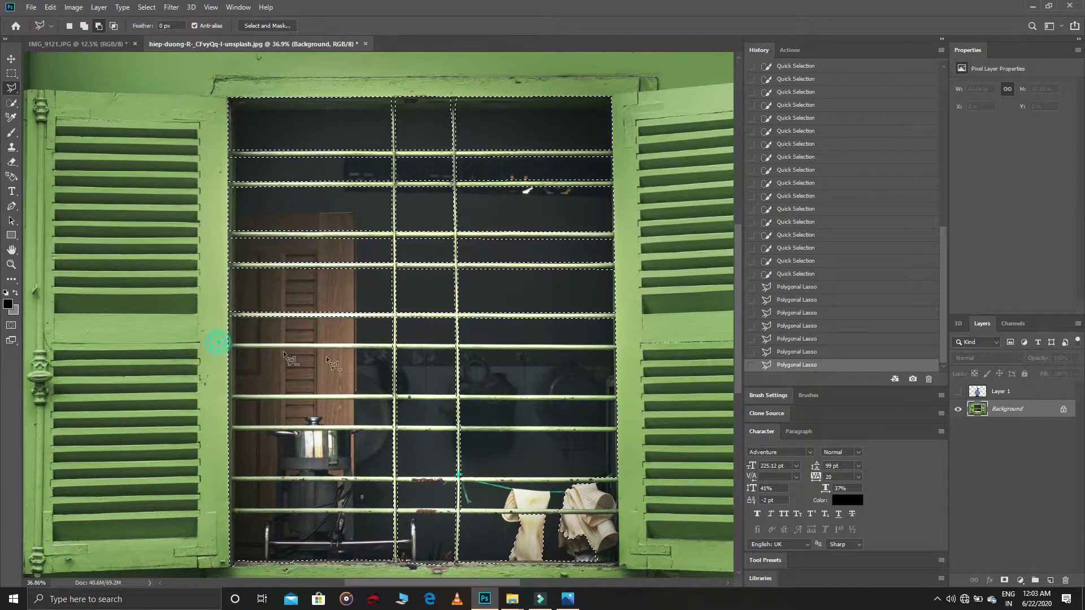
left_click(617, 348)
left_click(579, 349)
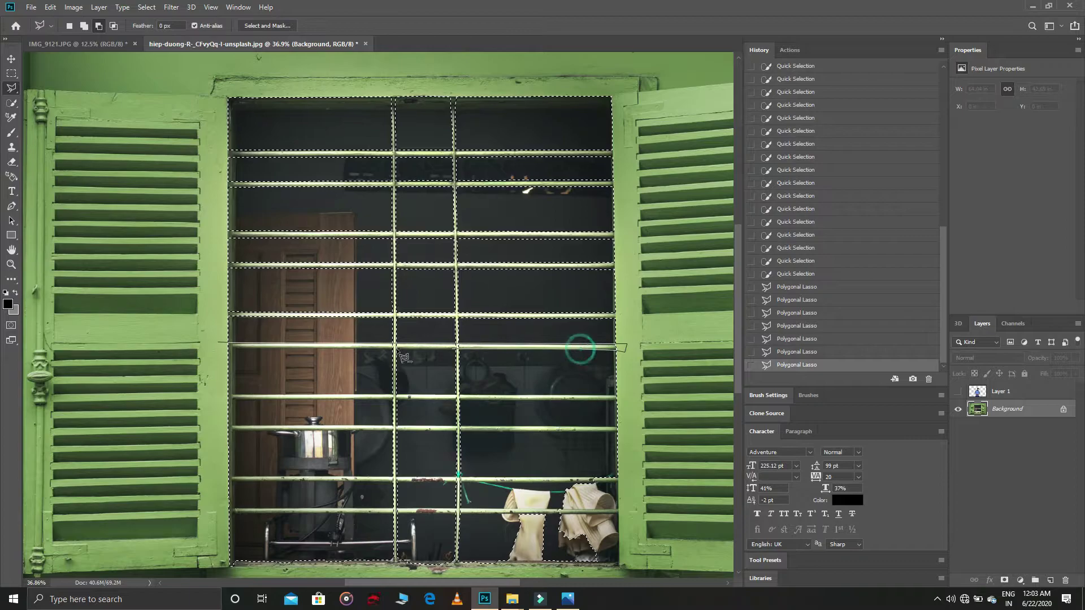
left_click(220, 349)
left_click(218, 341)
Subtract the seventh and eighth horizontal window bars from the top from the selection.
left_click(220, 394)
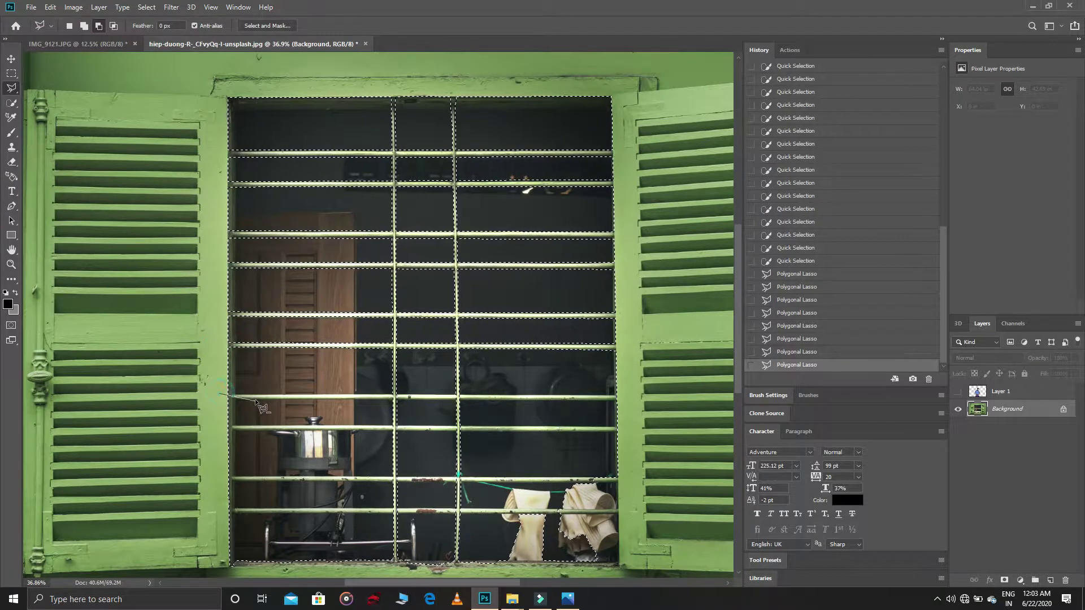
left_click(611, 403)
left_click(220, 395)
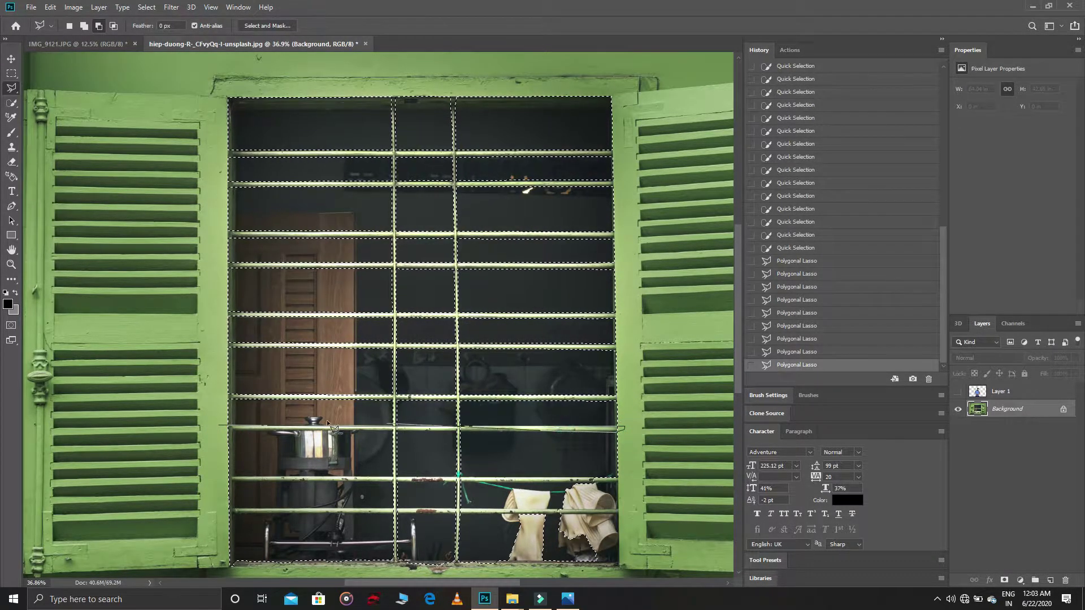
left_click(221, 429)
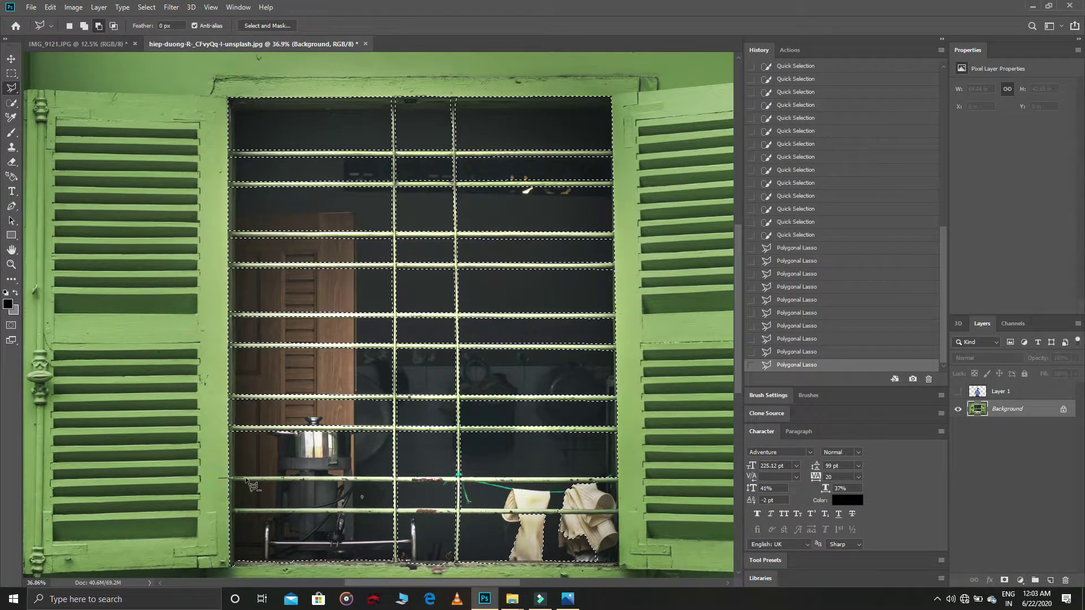
Subtract the two lowest horizontal window bars, the ninth and tenth from the top, from the selection.
left_click(628, 477)
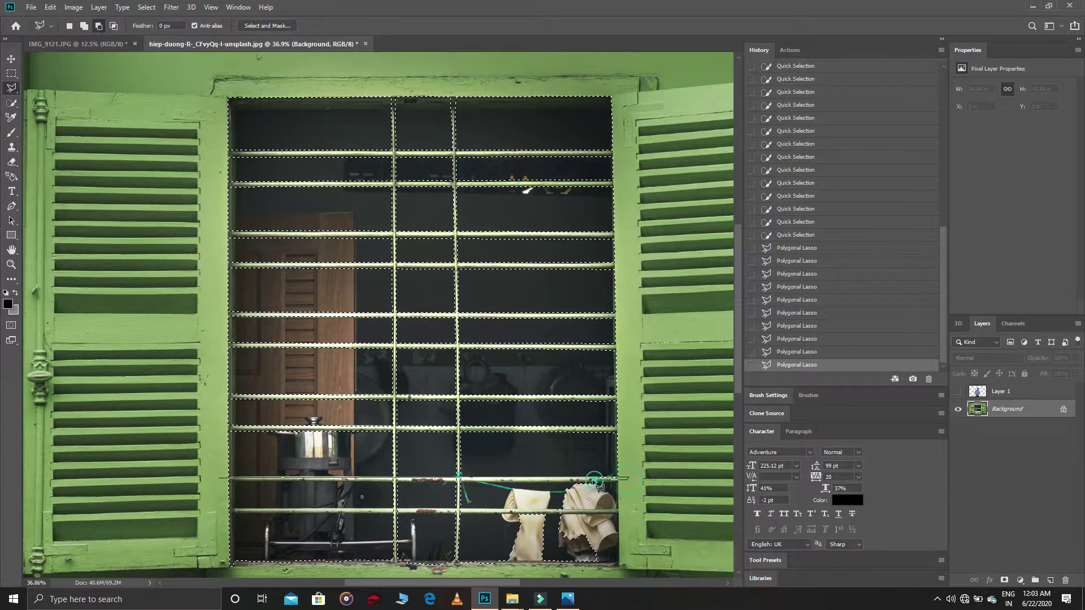
left_click(219, 481)
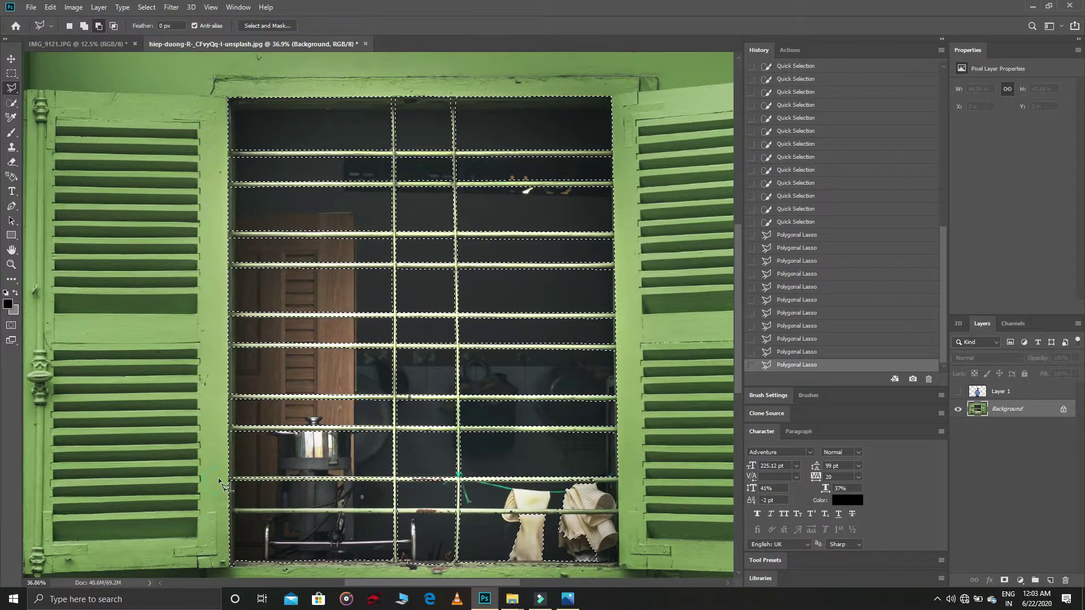
scroll(221, 484, "down", 1)
left_click(220, 494, "alt")
left_click(261, 498)
left_click(589, 500)
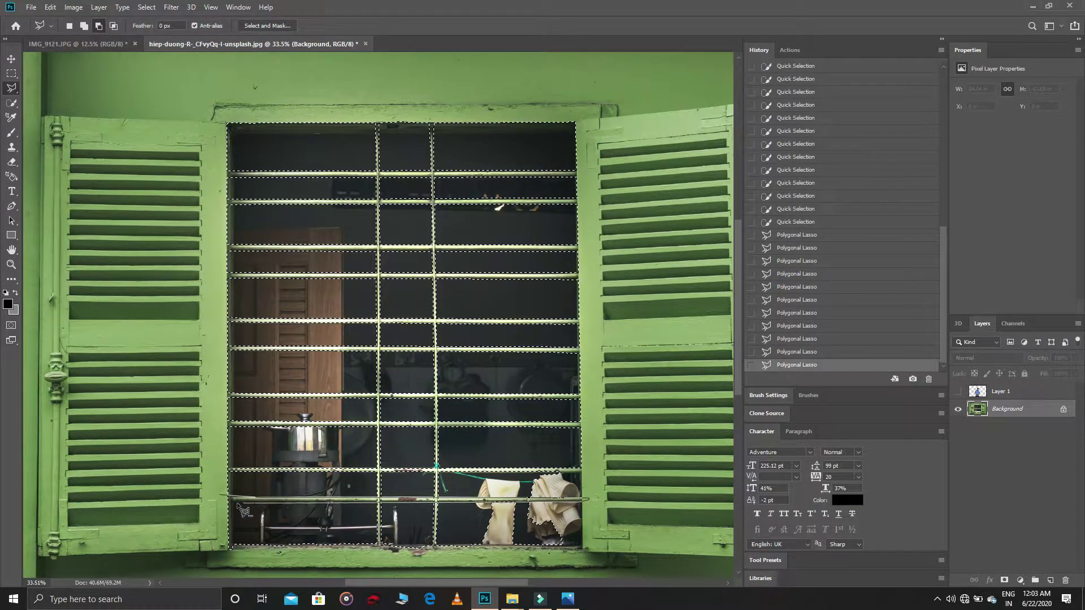
left_click(218, 499)
scroll(220, 497, "down", 1)
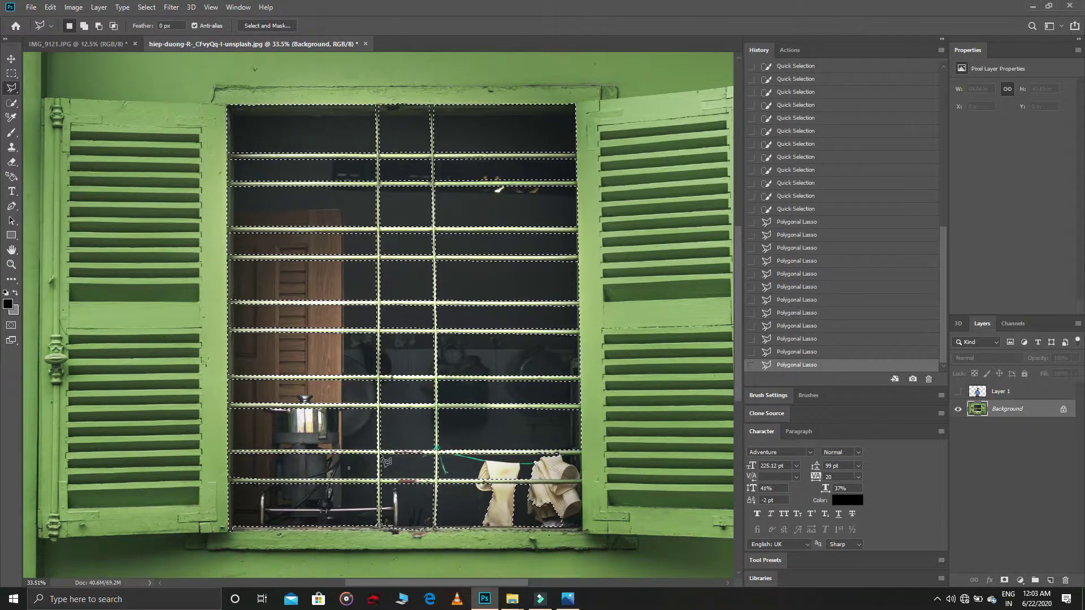
Show Layer 1, invert the selection and cut the parts of the man covering the window bars and frame.
left_click(957, 394)
left_click(1000, 391)
key("ctrl+x")
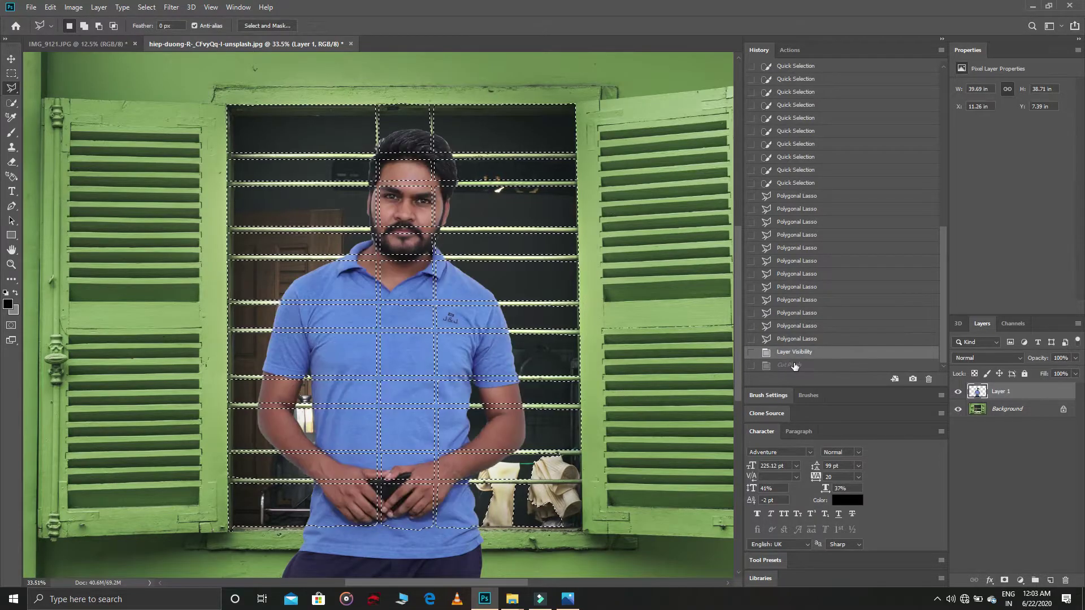
right_click(496, 210)
left_click(508, 225)
key("ctrl+x")
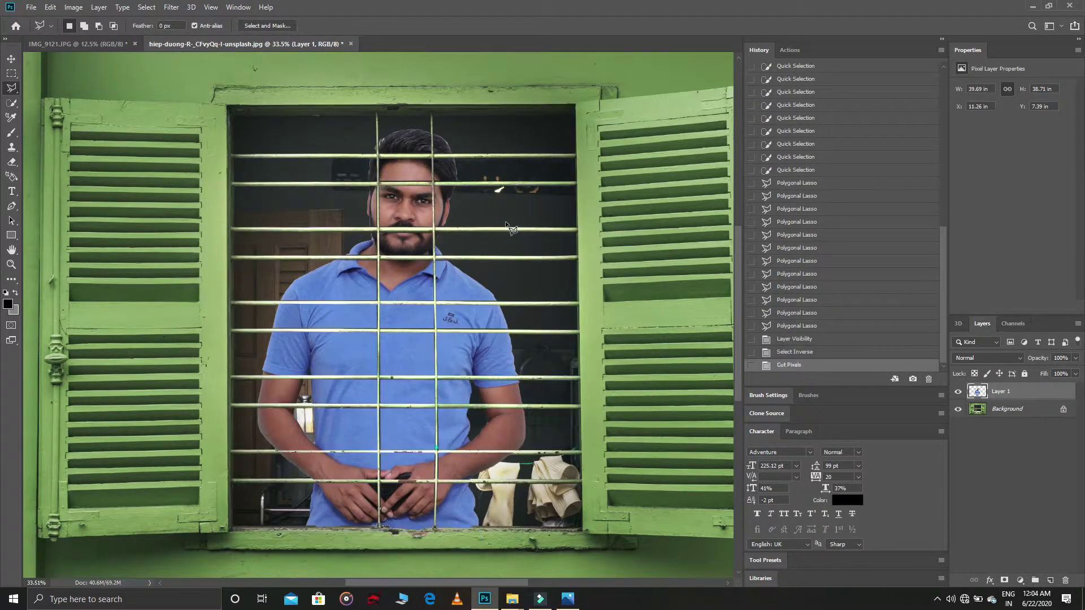
Erase the outer edge of the man's hair on Layer 1 with the Eraser tool.
left_click(11, 264)
mouse_move(295, 306)
left_mouse_down()
mouse_move(237, 307)
mouse_move(286, 306)
left_mouse_up()
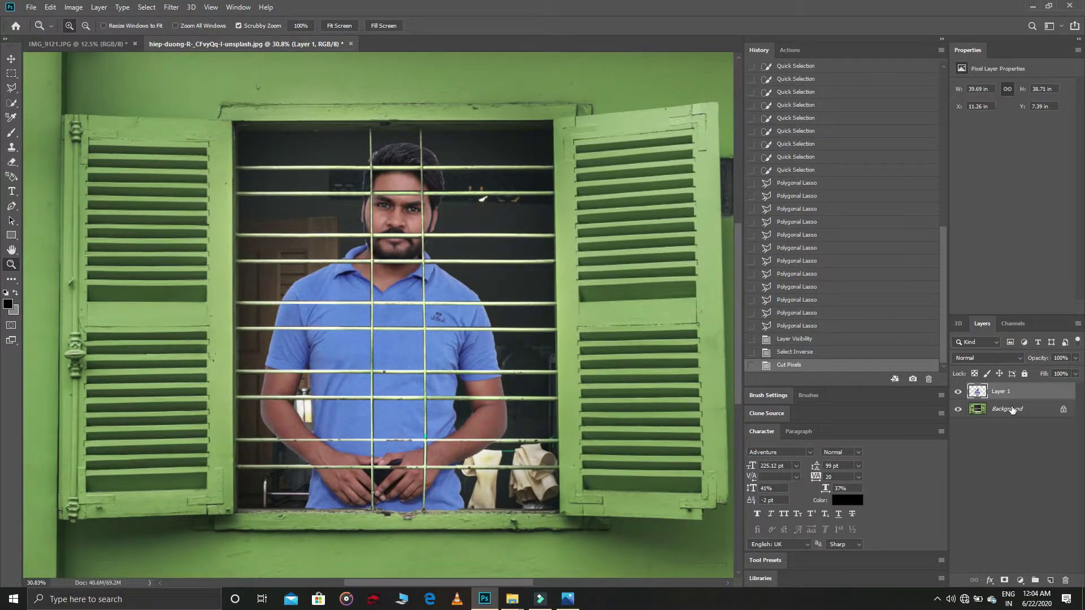
mouse_move(404, 202)
left_mouse_down()
mouse_move(465, 201)
mouse_move(419, 201)
left_mouse_up()
left_click_drag(351, 103, 413, 102)
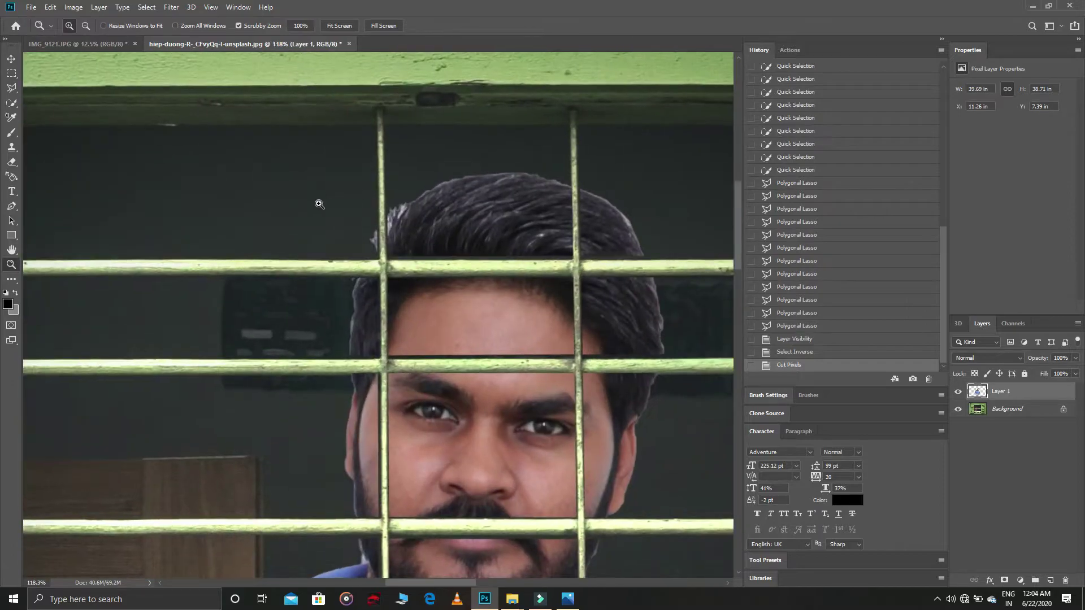
left_click(9, 165)
right_click(351, 280)
left_click(443, 312)
left_click(330, 288)
left_click_drag(330, 288, 323, 322)
mouse_move(343, 223)
left_mouse_down()
mouse_move(404, 179)
mouse_move(404, 212)
left_mouse_up()
mouse_move(461, 141)
left_mouse_down()
mouse_move(469, 163)
mouse_move(542, 164)
left_mouse_up()
left_click_drag(603, 174, 608, 190)
left_click_drag(642, 207, 653, 233)
left_click(678, 273)
left_click(692, 339)
Erase along the sides of the man's face and neck on Layer 1 with the Eraser.
scroll(654, 453, "down", 2)
scroll(654, 453, "down", 2)
left_click(614, 449)
left_click(612, 451)
left_click(327, 385)
left_click(338, 438)
left_click(347, 423)
scroll(172, 378, "down", 10)
left_click(11, 265)
left_click_drag(355, 362, 339, 384)
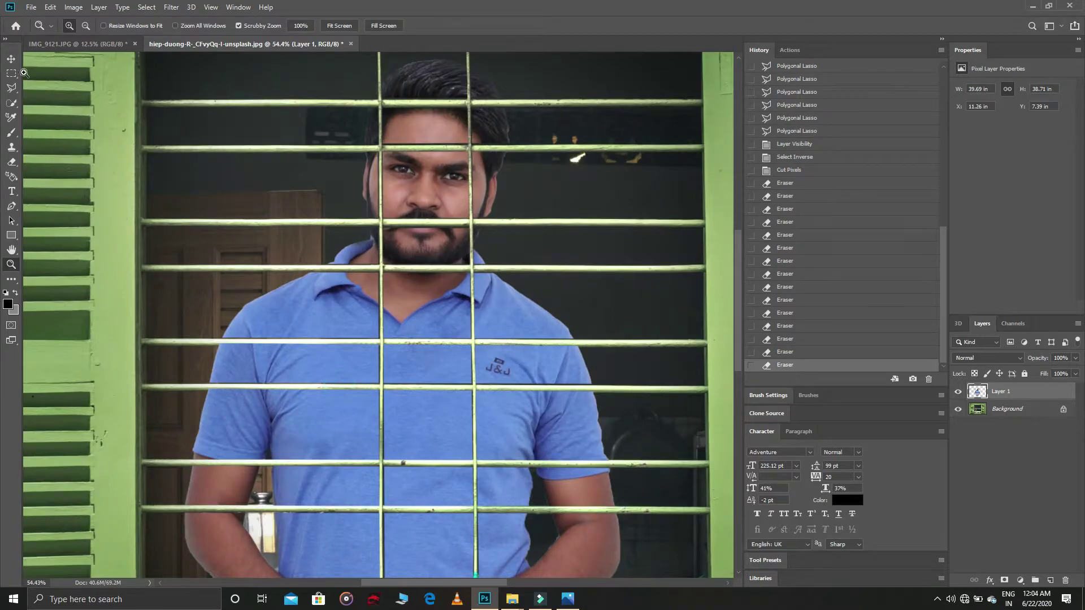
left_click_drag(457, 383, 437, 382)
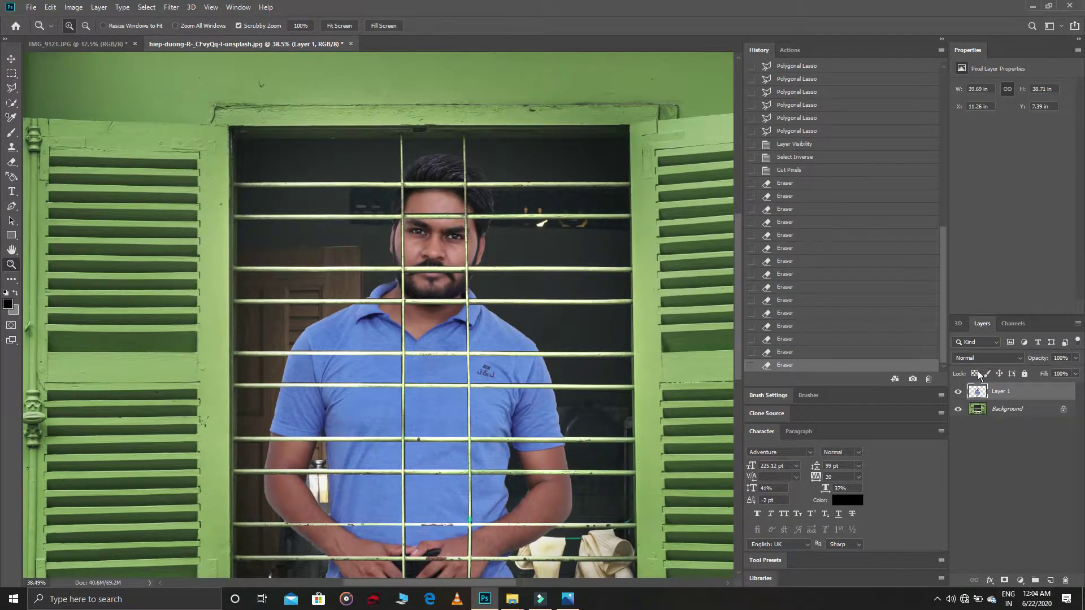
Revert the image history to the Select Inverse state, before the pixel cut and eraser strokes.
left_click(785, 170)
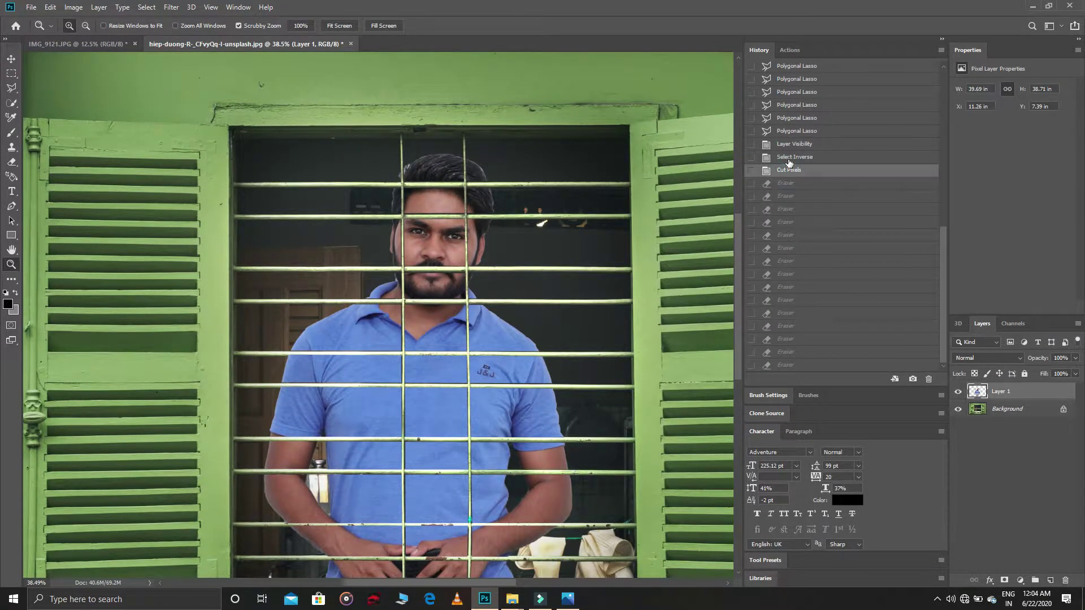
left_click(786, 157)
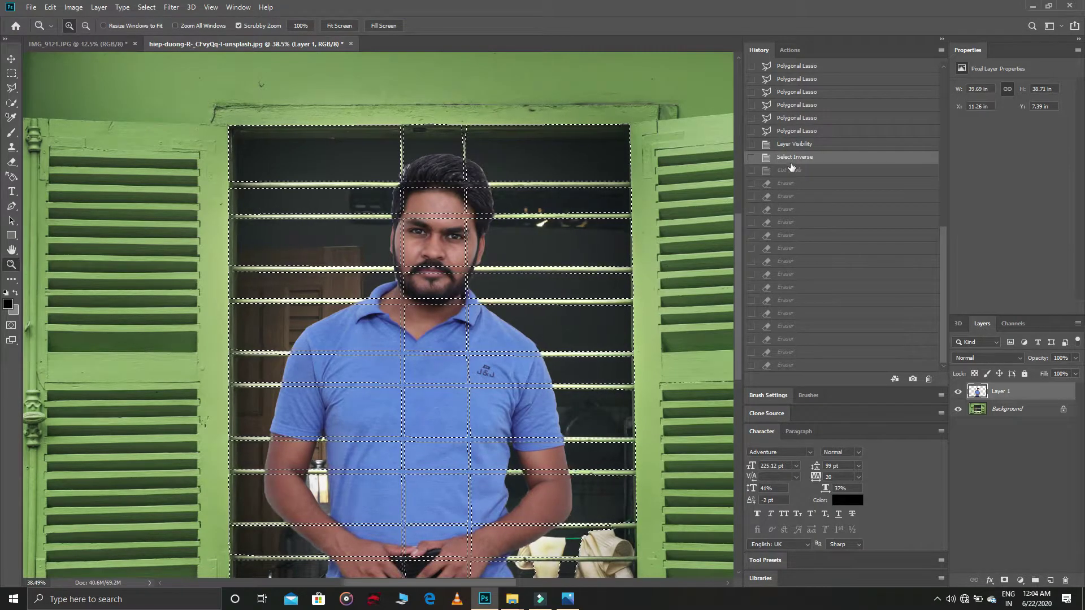
left_click(789, 170)
left_click(794, 158)
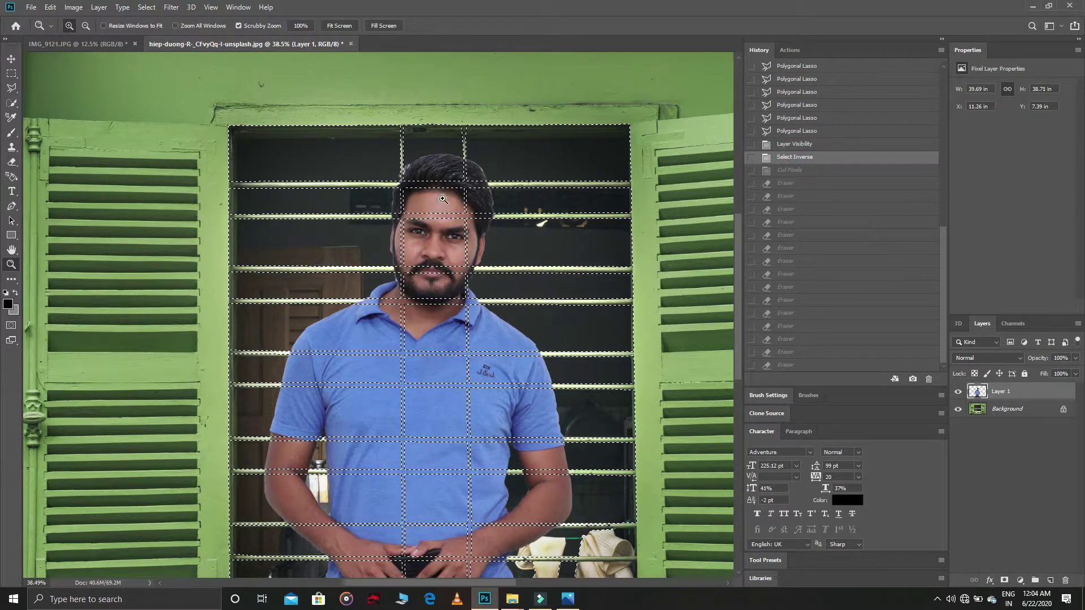
Copy the inverted selection of shutters, frame and bars from the Background to a new layer.
left_click(11, 74)
left_click(1007, 408)
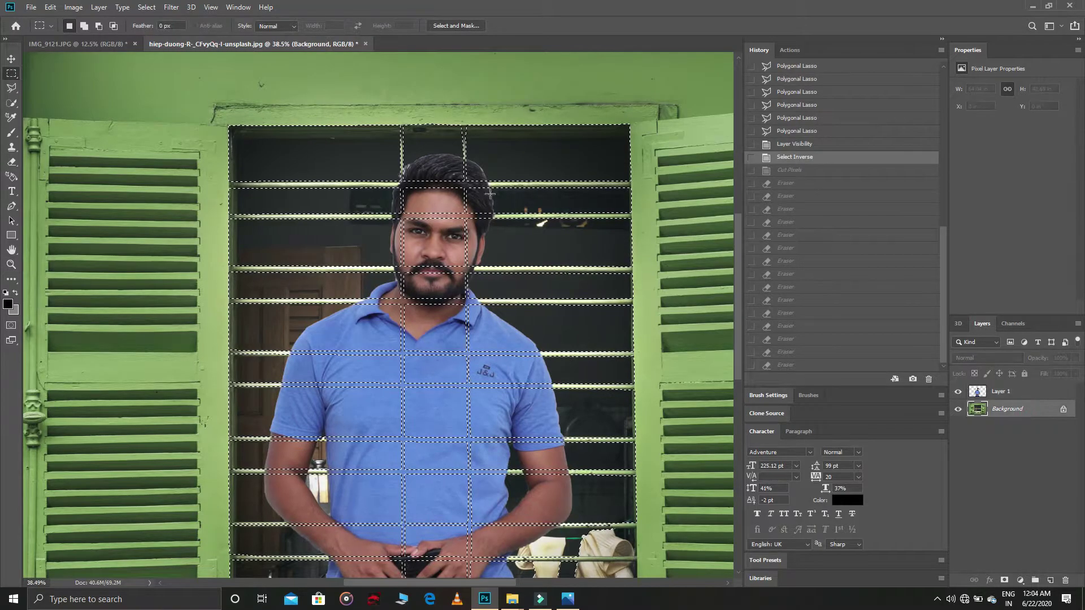
right_click(437, 176)
left_click(455, 253)
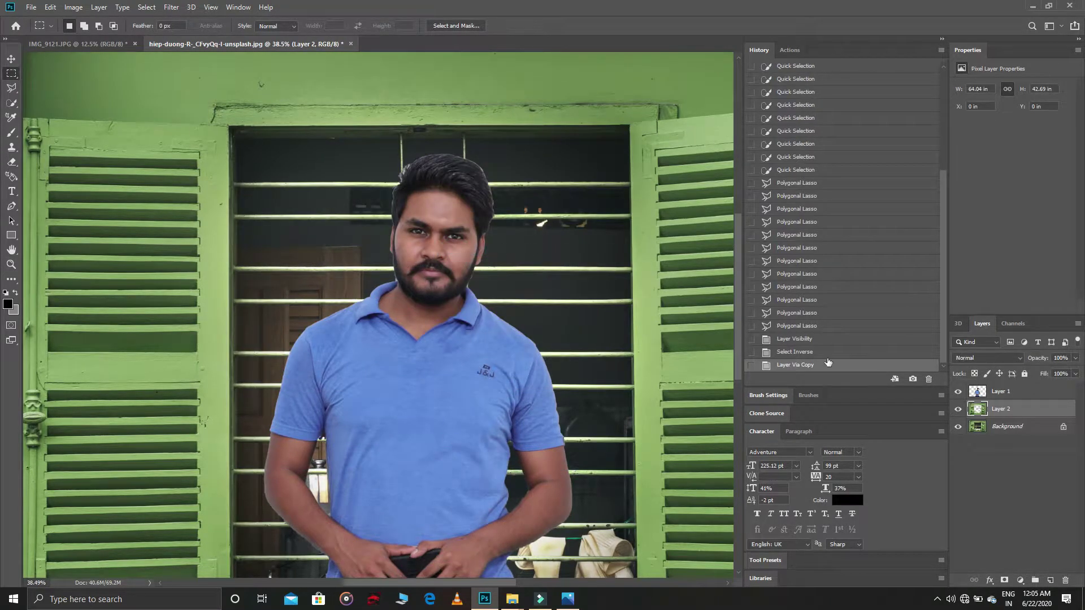
Try inverting the selection and copying the window opening from the Background to a layer above Layer 1, and undo the copy.
right_click(442, 230)
left_click(450, 242)
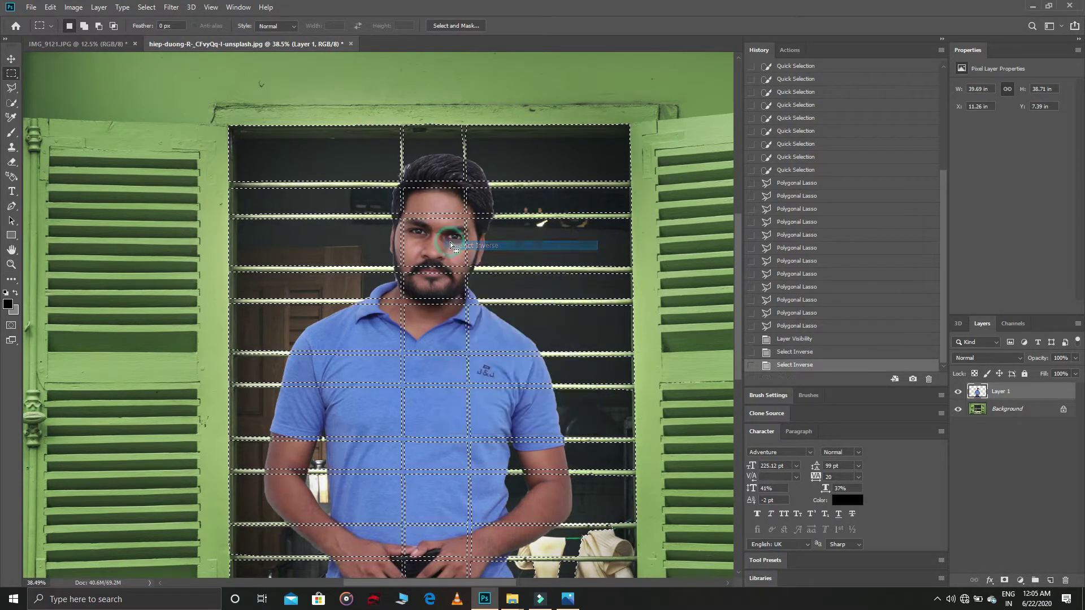
left_click(1008, 409)
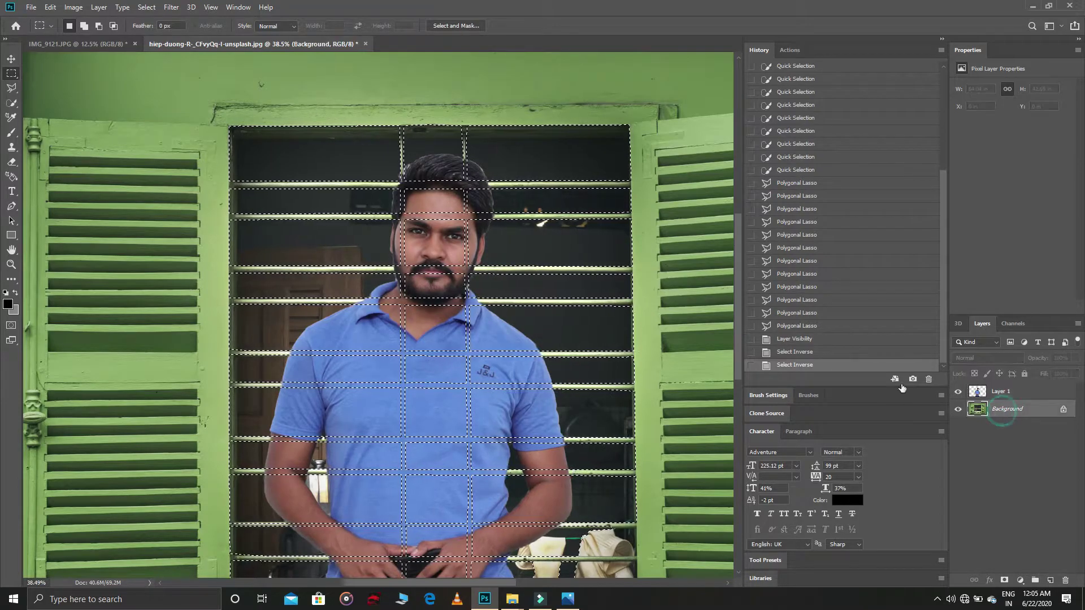
right_click(516, 275)
left_click(546, 354)
left_click_drag(1000, 414, 997, 389)
left_click(816, 352)
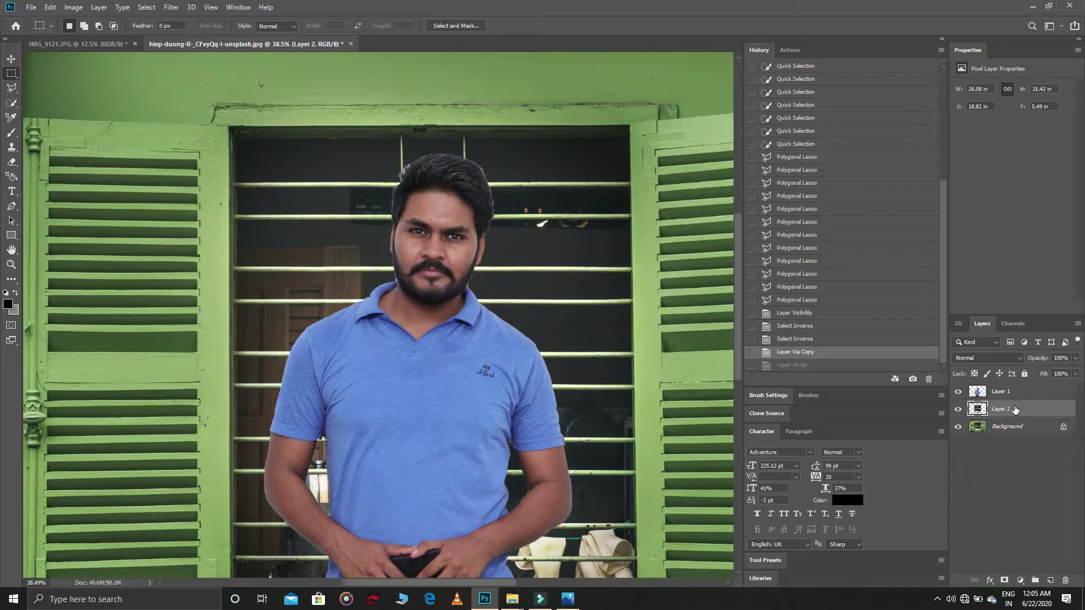
left_click(795, 339)
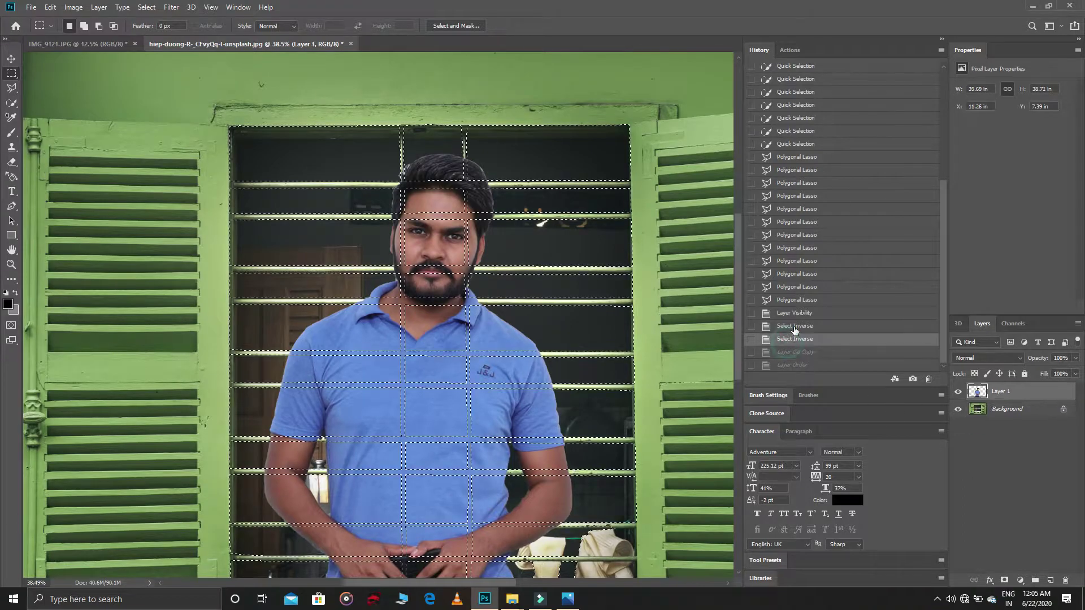
Copy the window opening from the Background to a new layer and stack it above Layer 1.
left_click(958, 393)
left_click(958, 393)
left_click(988, 410)
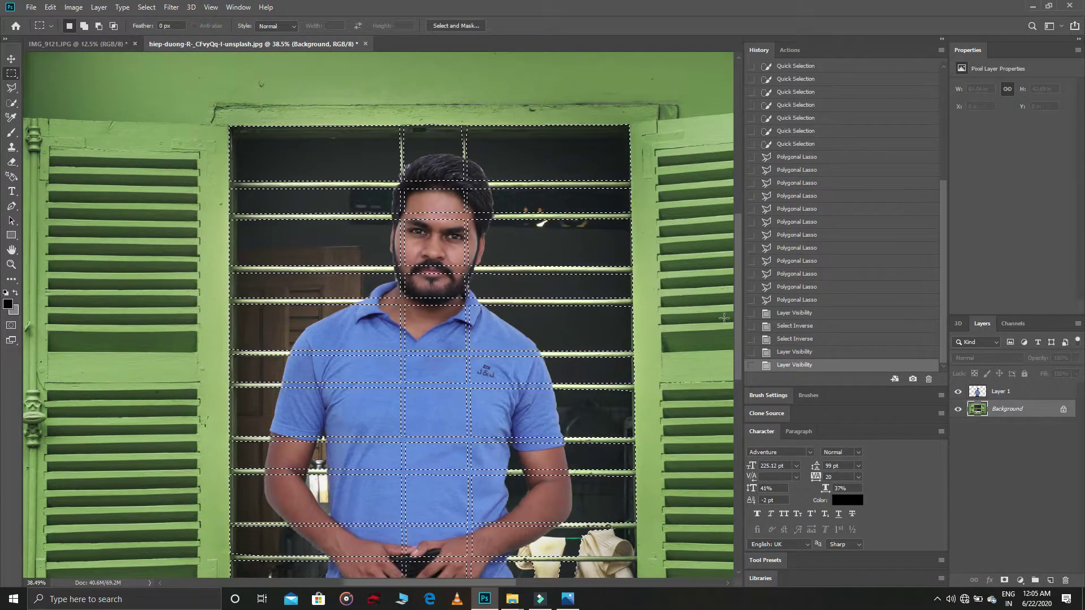
right_click(592, 287)
left_click(615, 360)
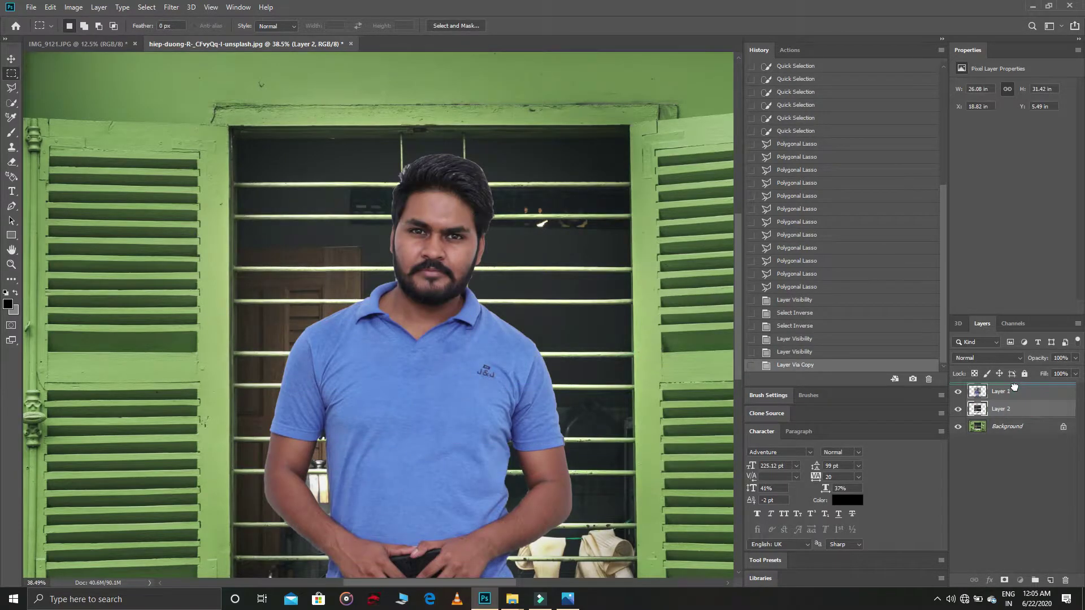
left_click_drag(1014, 386, 1015, 391)
left_click(957, 408)
left_click(957, 408)
mouse_move(1019, 411)
left_mouse_down()
mouse_move(1017, 377)
mouse_move(1011, 418)
left_mouse_up()
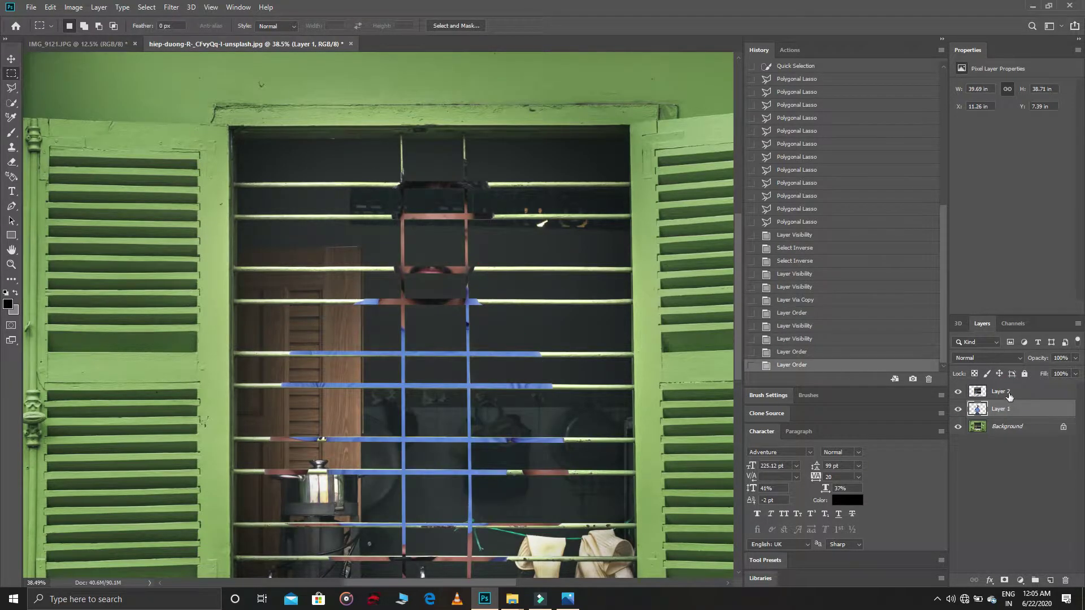
Revert to the last Polygonal Lasso state, try copying the window opening to a new layer, and undo that copy.
left_click(796, 221)
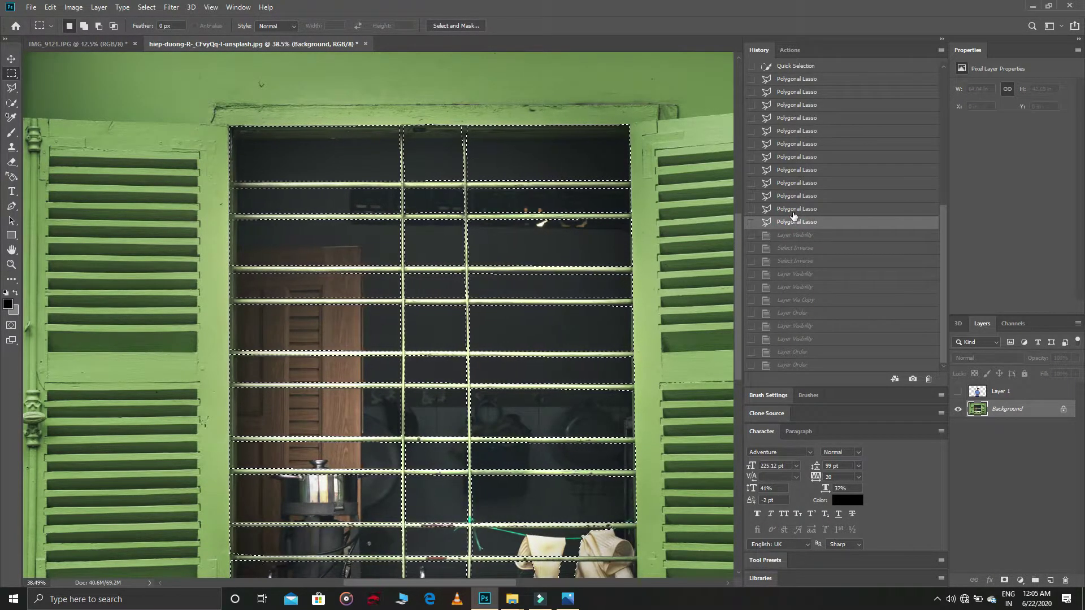
right_click(493, 218)
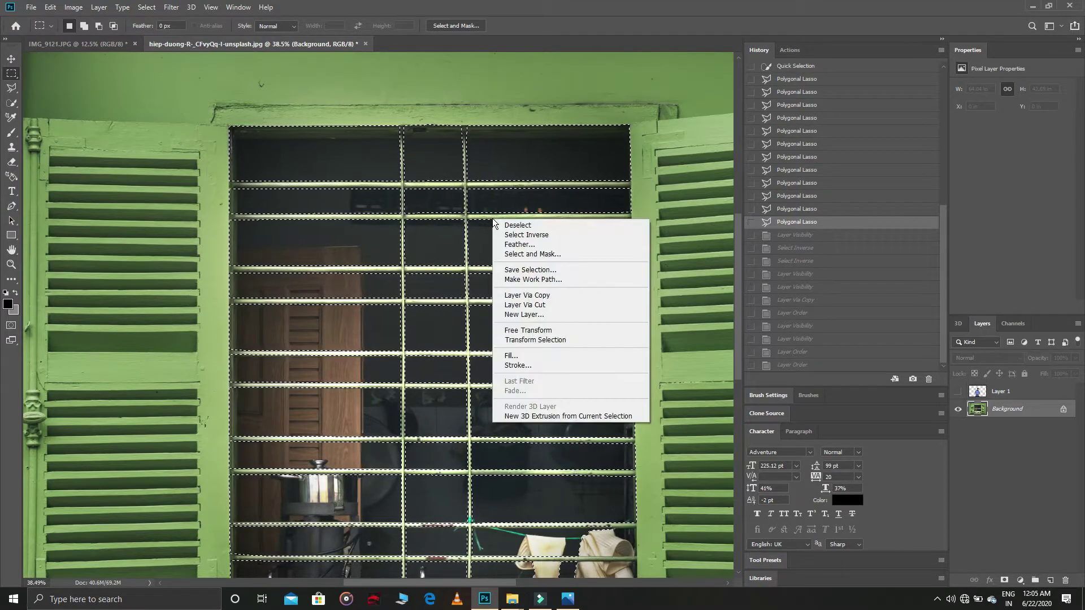
left_click(519, 296)
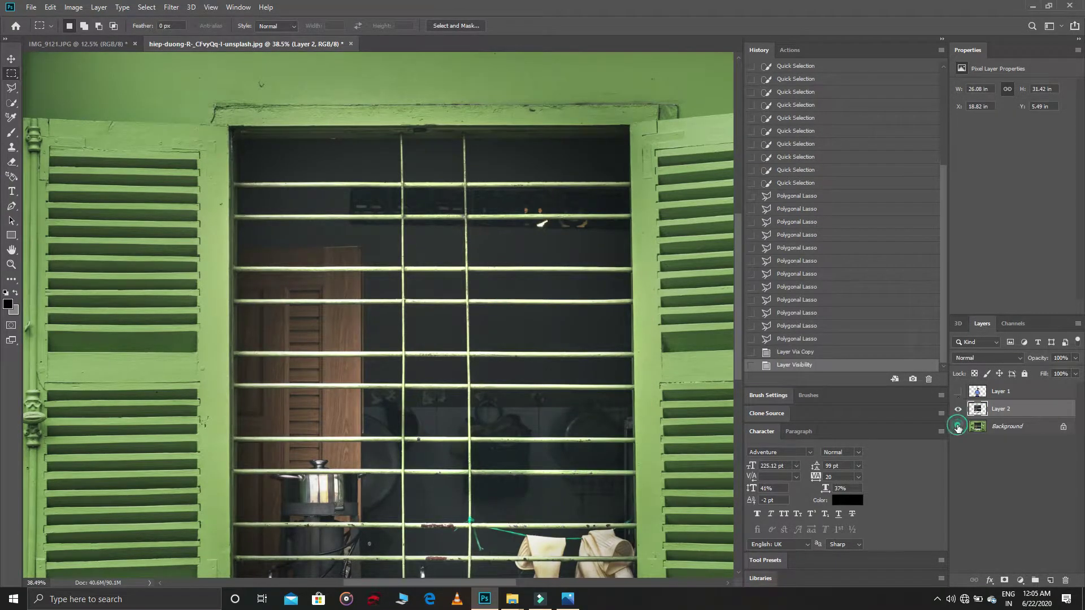
left_click(957, 427)
left_click(956, 426)
left_click(814, 326)
Invert the selection and copy the shutters, frame and bars from the Background to a new layer.
right_click(431, 272)
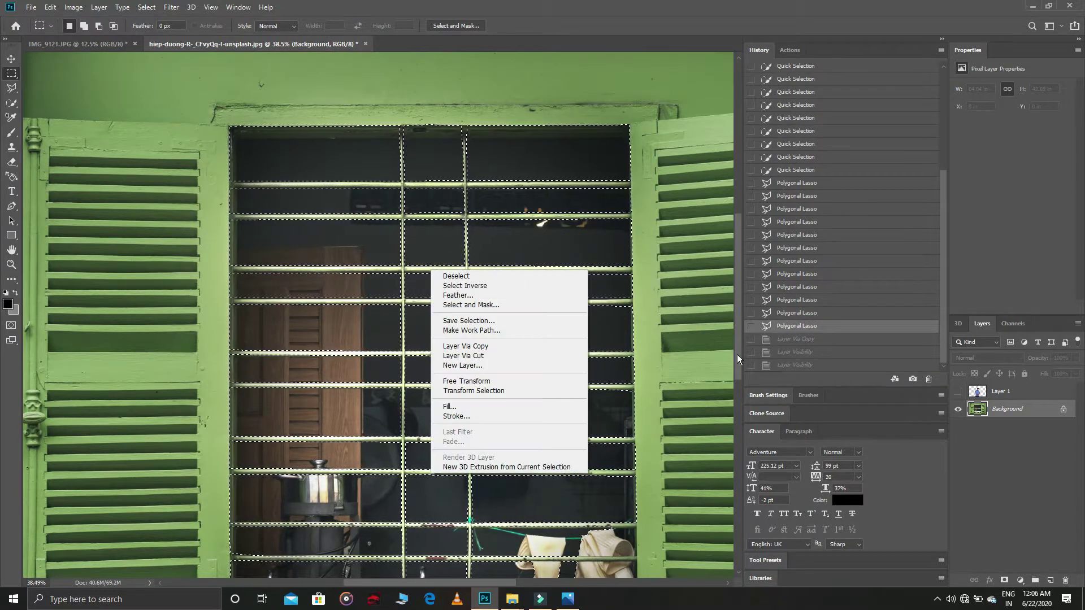
left_click(480, 287)
right_click(487, 271)
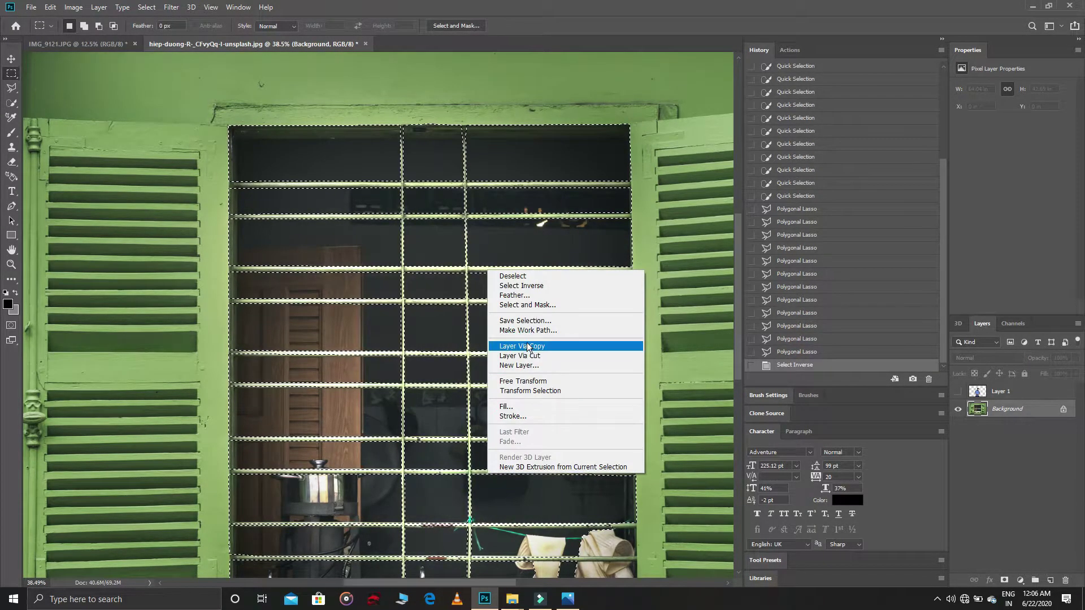
left_click(526, 346)
Show Layer 1 and move it between Layer 2 and the Background, so the man stands behind the bars.
left_click(958, 427)
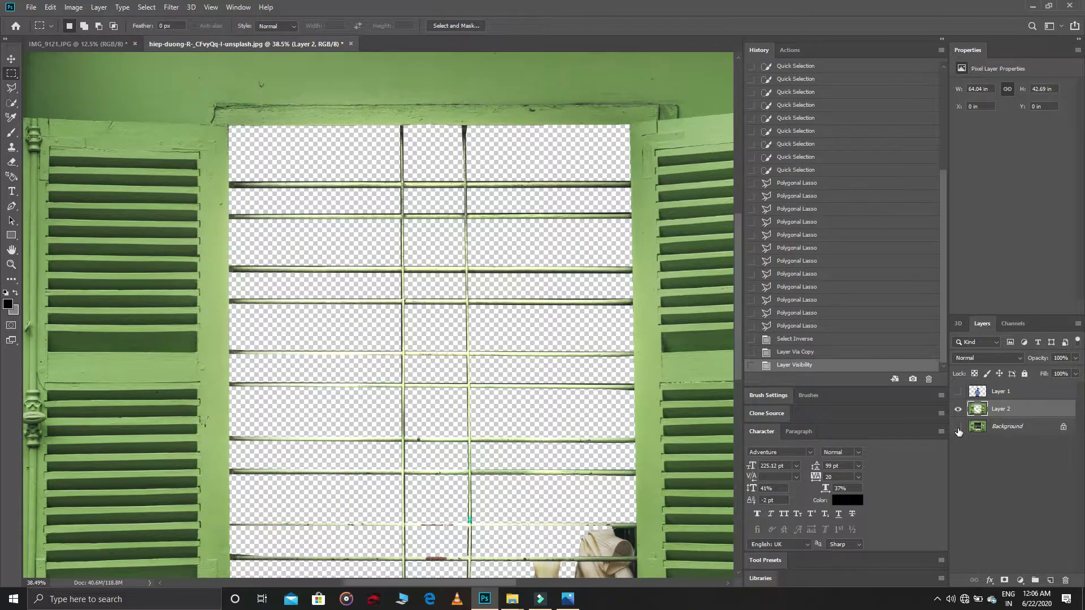
left_click(958, 427)
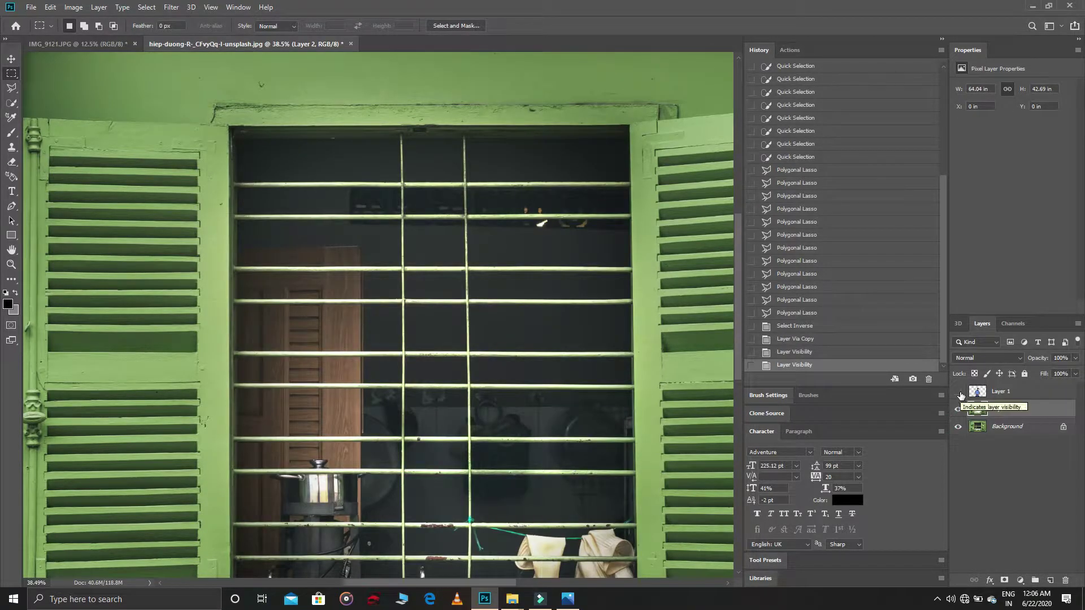
left_click(959, 392)
left_click_drag(1009, 395, 1012, 425)
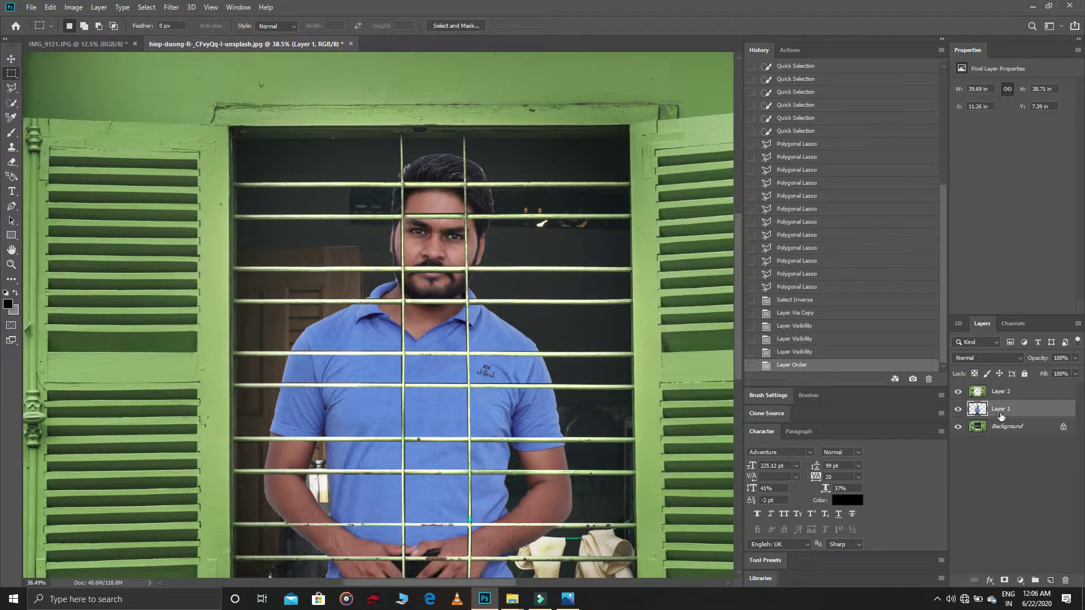
Duplicate Layer 2 and cut the barred window opening out of the original Layer 2 onto its own layer.
left_click(1001, 393)
key("ctrl+j")
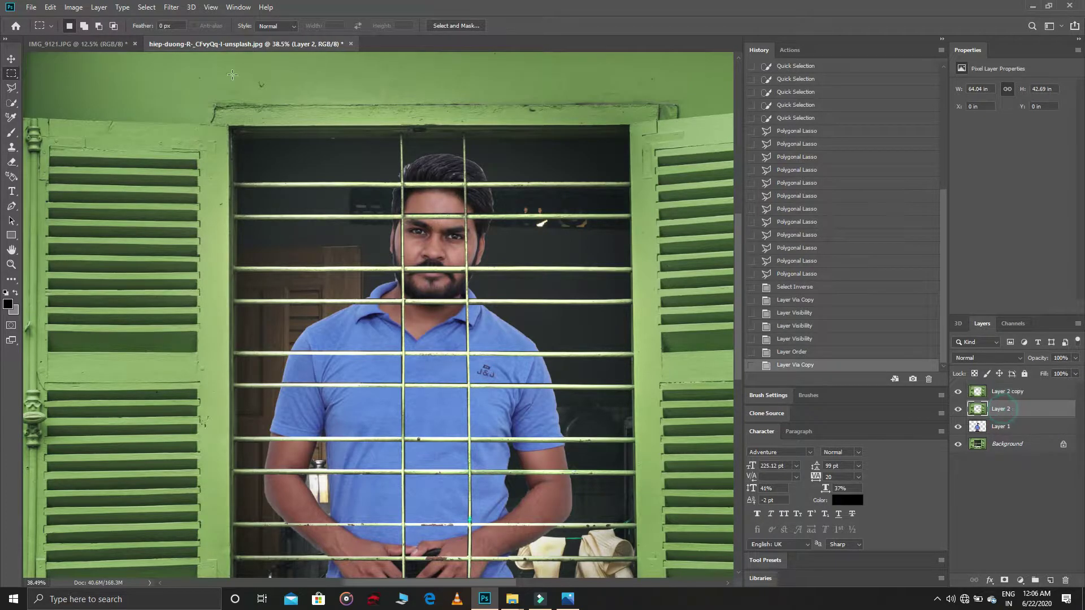
mouse_move(232, 123)
left_mouse_down()
mouse_move(449, 370)
mouse_move(640, 318)
left_mouse_up()
scroll(602, 324, "up", 4)
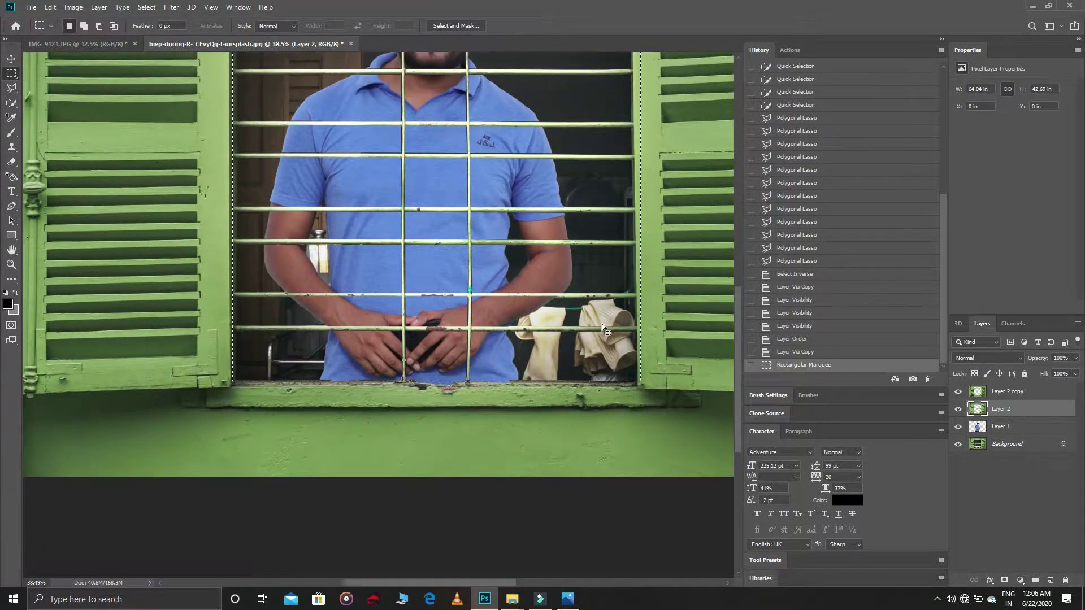
scroll(601, 323, "up", 2)
right_click(531, 182)
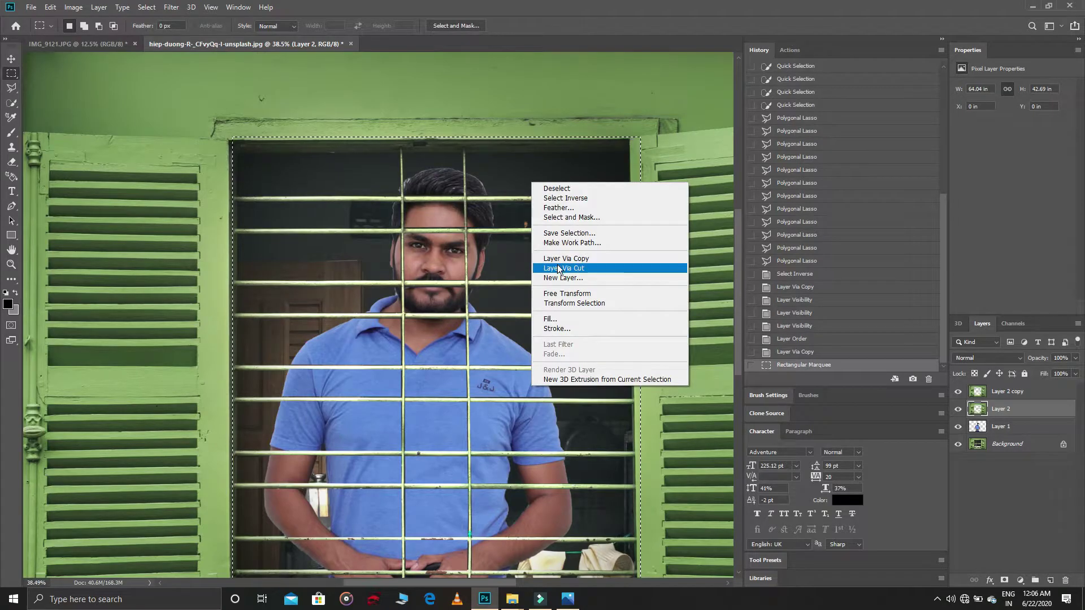
left_click(553, 269)
Delete the remainder of Layer 2 containing the shutters and frame.
left_click(1054, 432)
left_click(1064, 580)
left_click(489, 227)
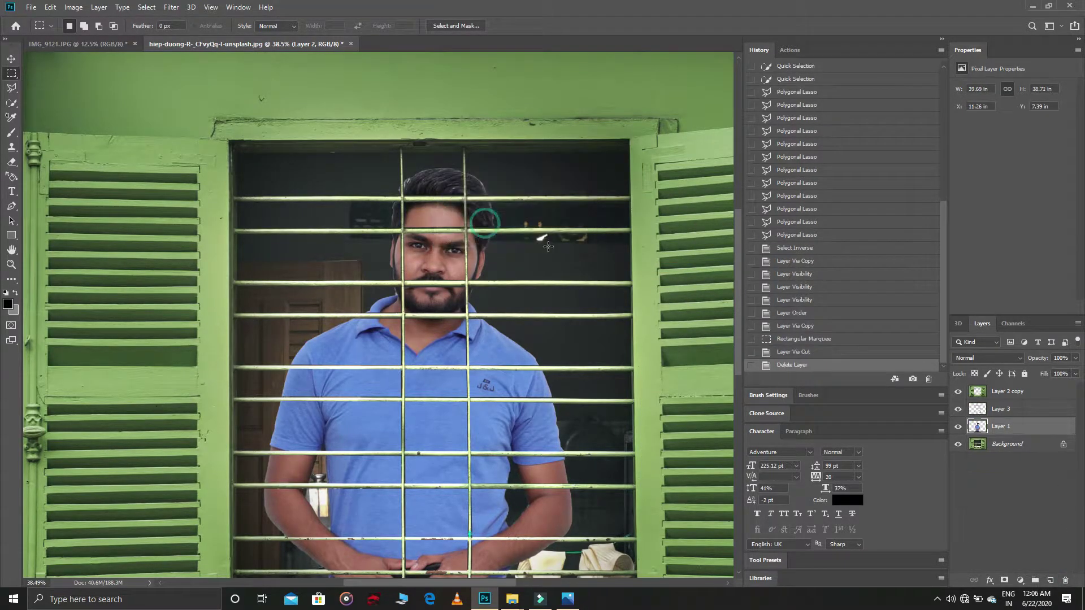
Darken the bars on Layer 3 to black with an Exposure adjustment.
left_click(1002, 407)
left_click(171, 7)
mouse_move(74, 7)
mouse_move(91, 37)
left_click(246, 70)
left_click(836, 186)
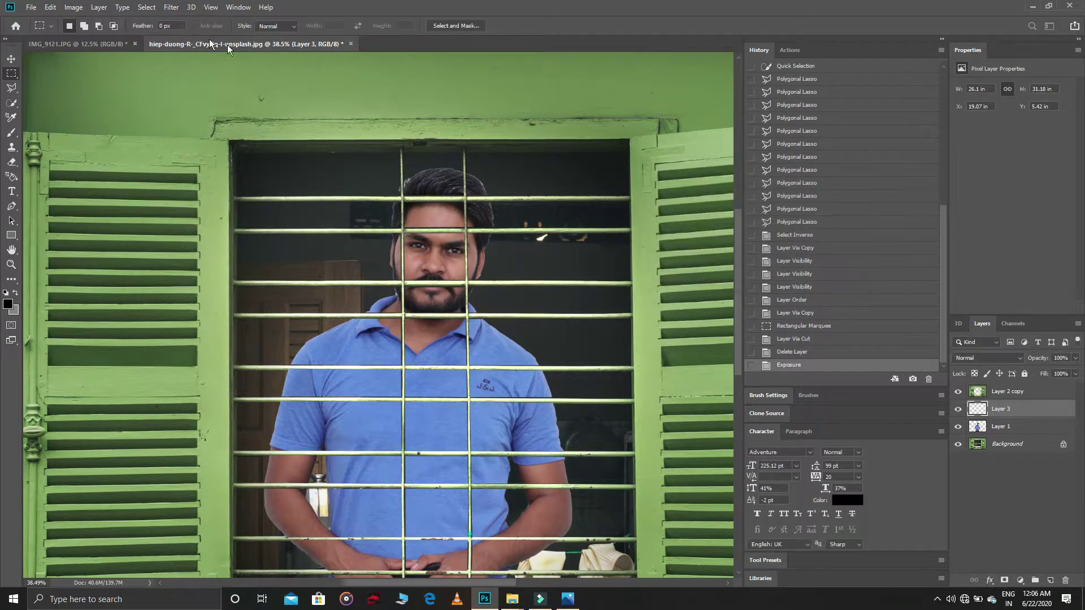
Soften the dark bars on Layer 3 with a Gaussian Blur of 8.8 pixels radius.
left_click(171, 7)
mouse_move(186, 135)
left_click(351, 178)
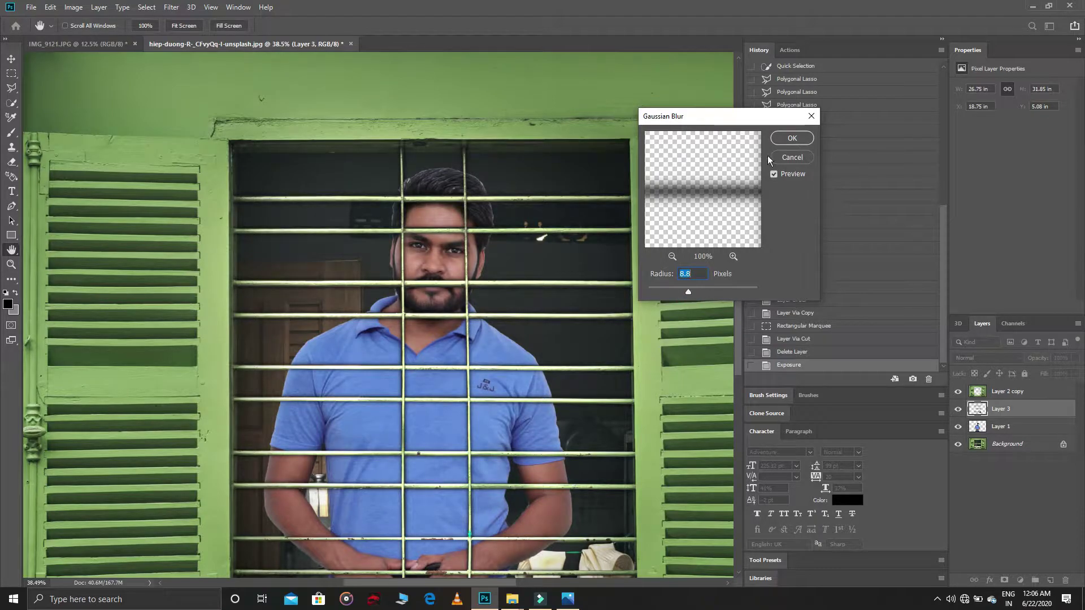
left_click(792, 138)
left_click(432, 227, "ctrl")
left_click_drag(433, 226, 431, 221)
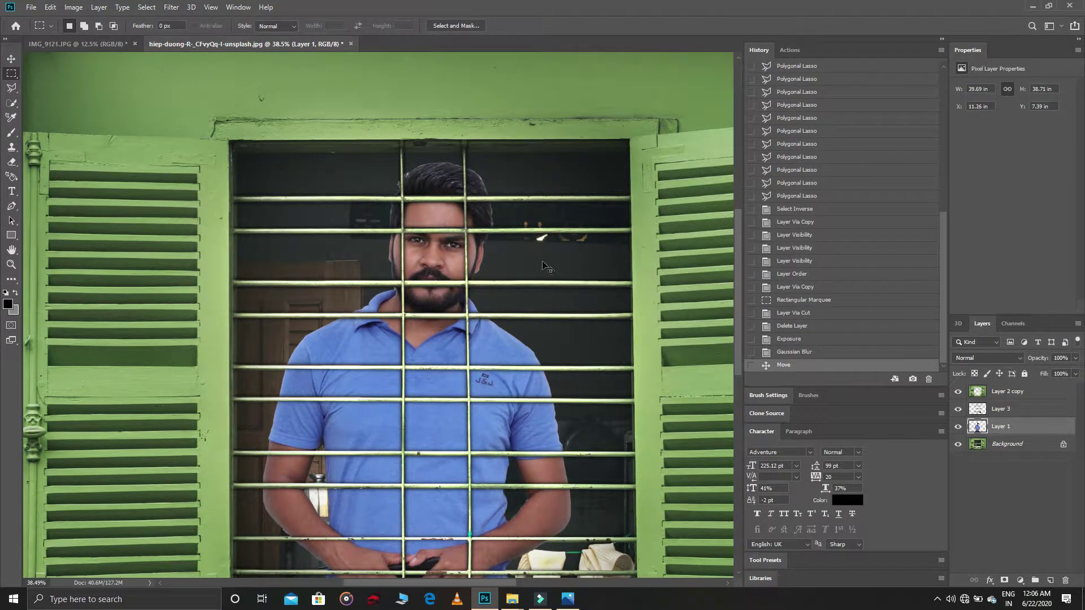
key("ctrl+z")
Offset the blurred bar shadows on Layer 3 slightly from the real bars and lower the layer's opacity to 41%.
left_click(994, 415)
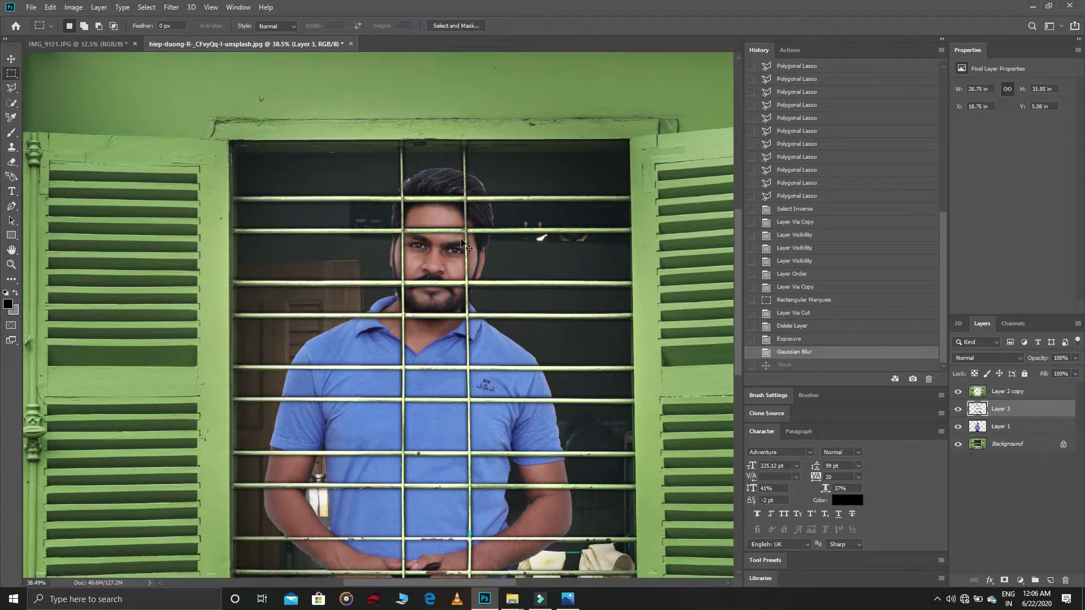
left_click_drag(416, 286, 416, 271)
left_click_drag(1027, 362, 1000, 355)
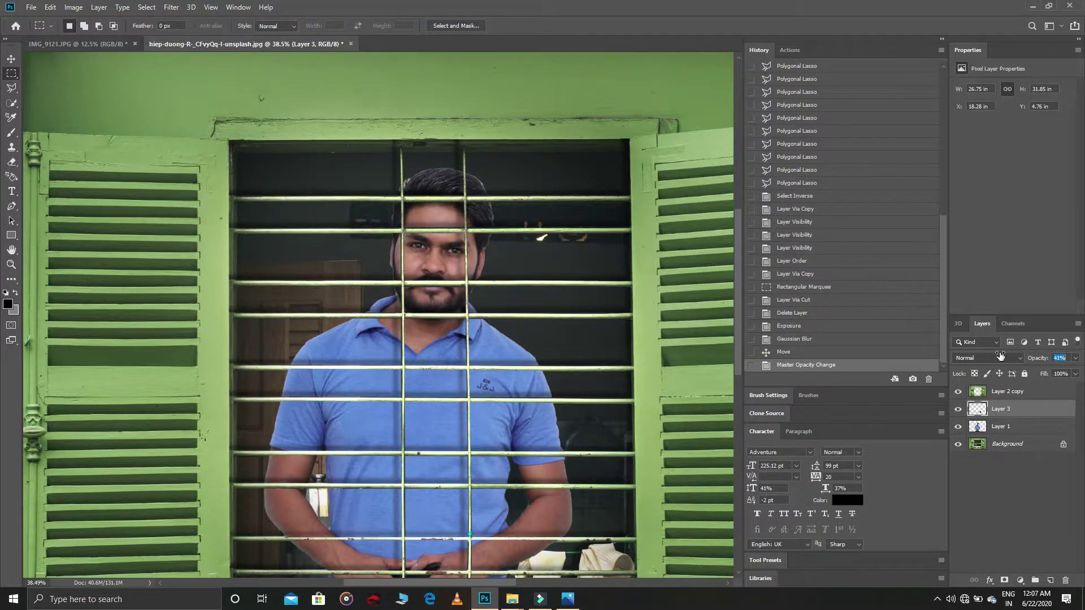
Move the man on Layer 1 slightly lower behind the bars.
left_click(1011, 427)
mouse_move(432, 261)
left_mouse_down()
mouse_move(423, 266)
mouse_move(438, 261)
mouse_move(439, 282)
mouse_move(416, 263)
left_mouse_up()
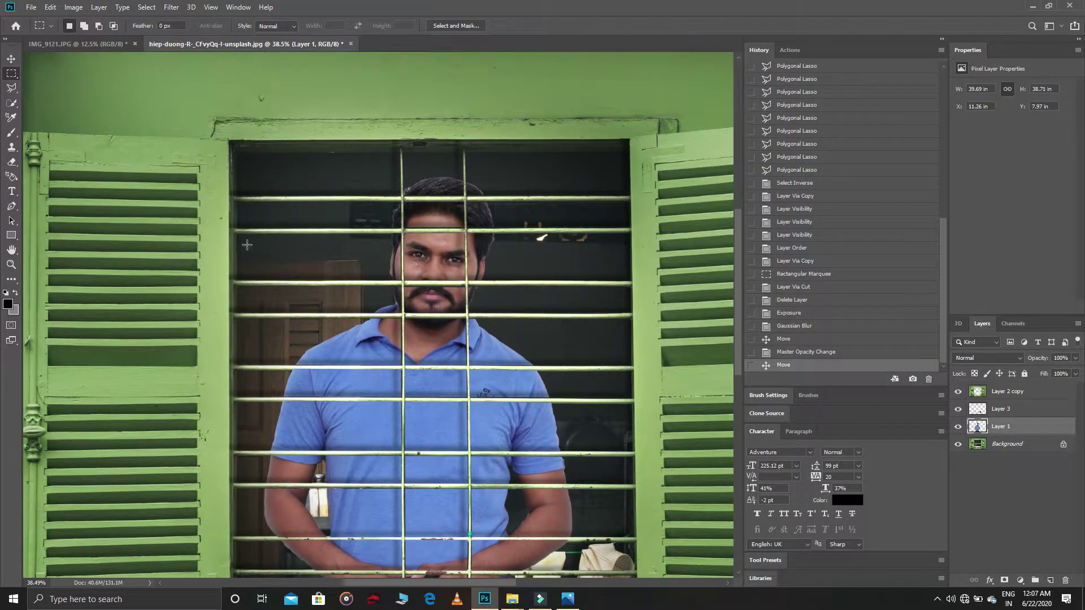
left_click(994, 392)
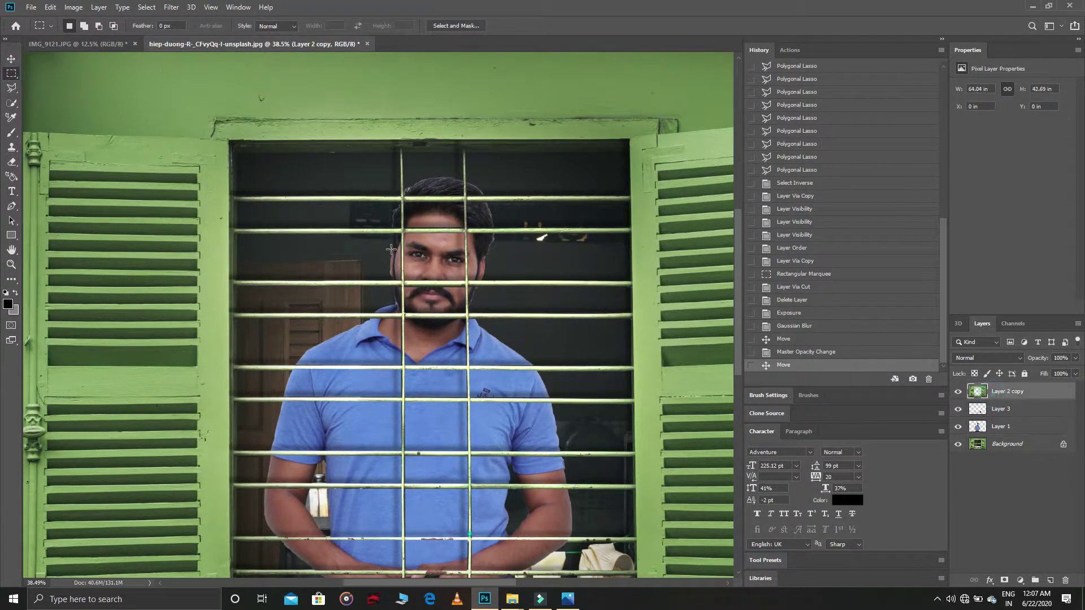
left_click_drag(367, 200, 627, 318)
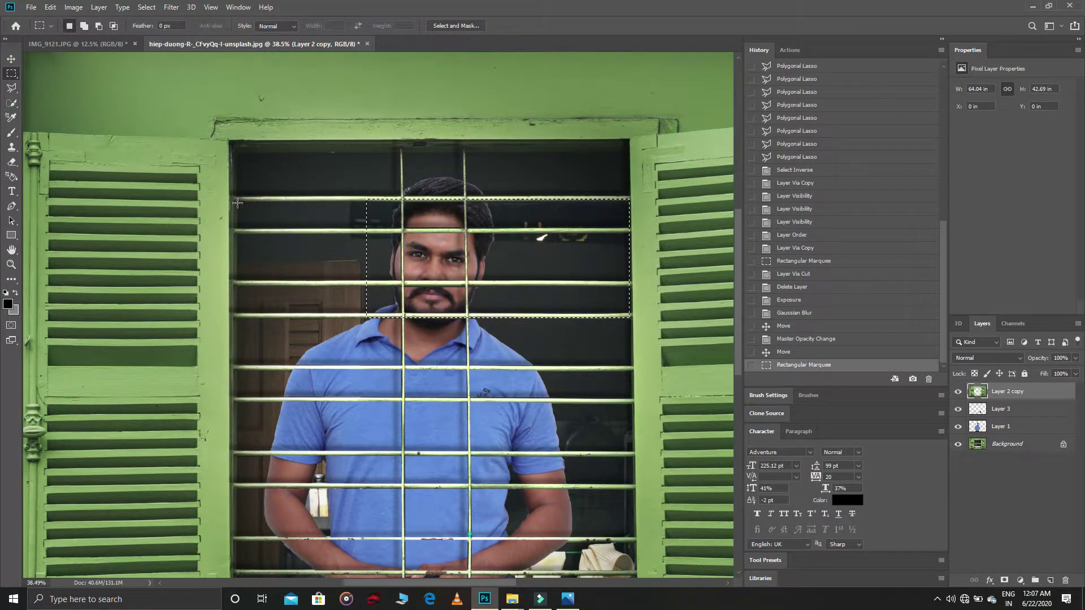
left_click_drag(238, 200, 388, 314)
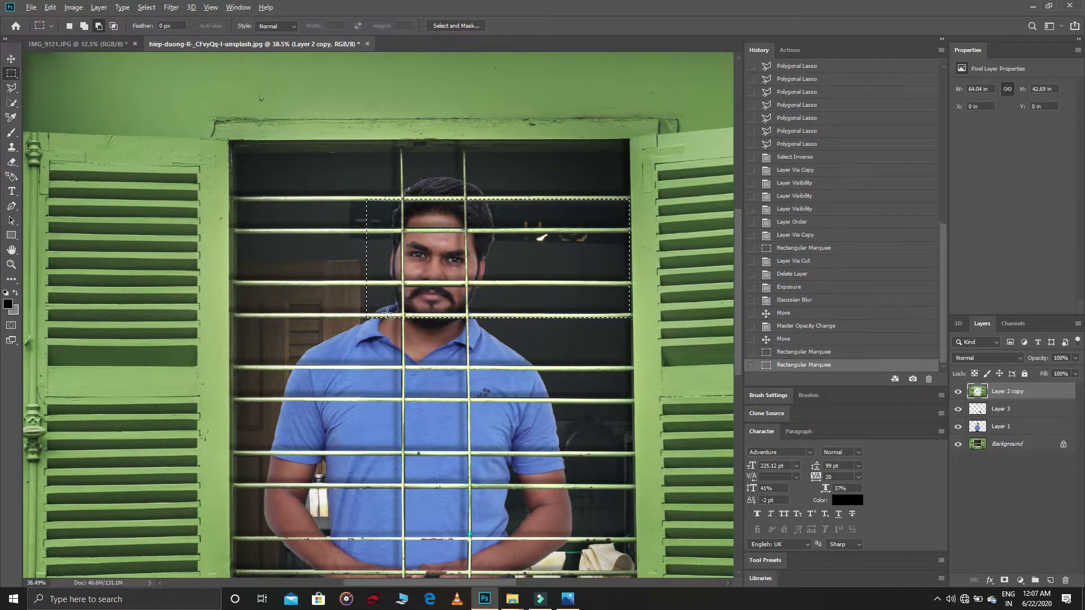
key("ctrl+z")
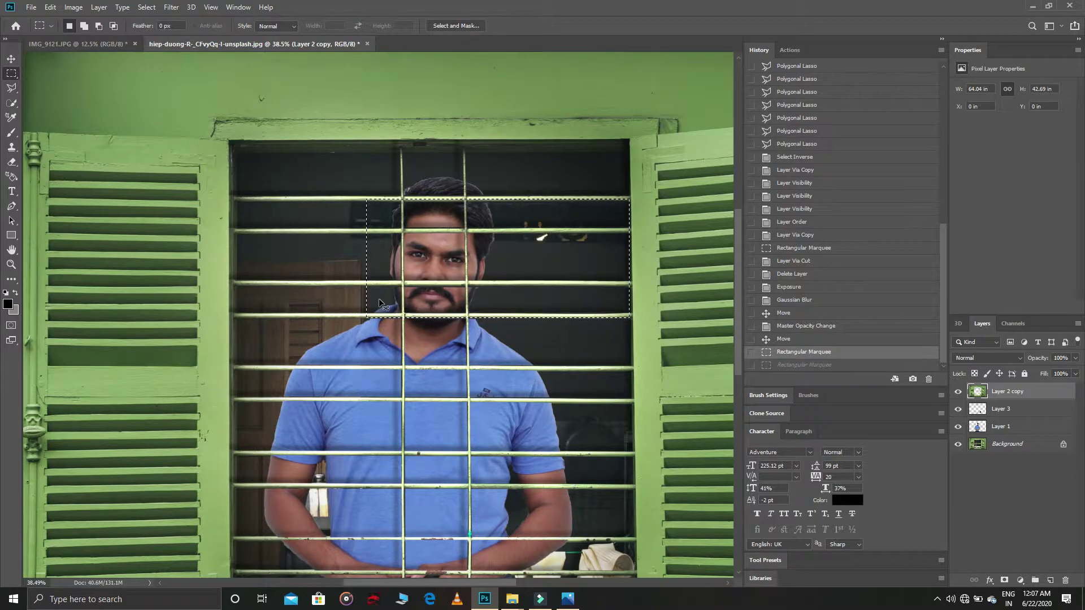
key("ctrl+z")
Try cutting the bars across the man's face out of Layer 2 copy with a rectangular selection.
left_click_drag(233, 202, 631, 312)
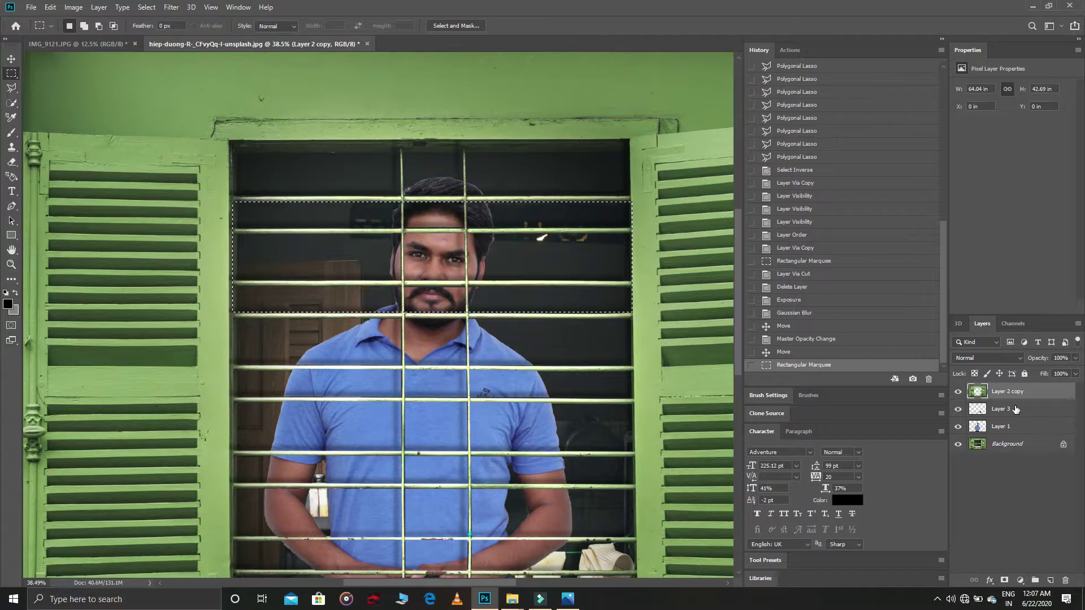
key("ctrl+x")
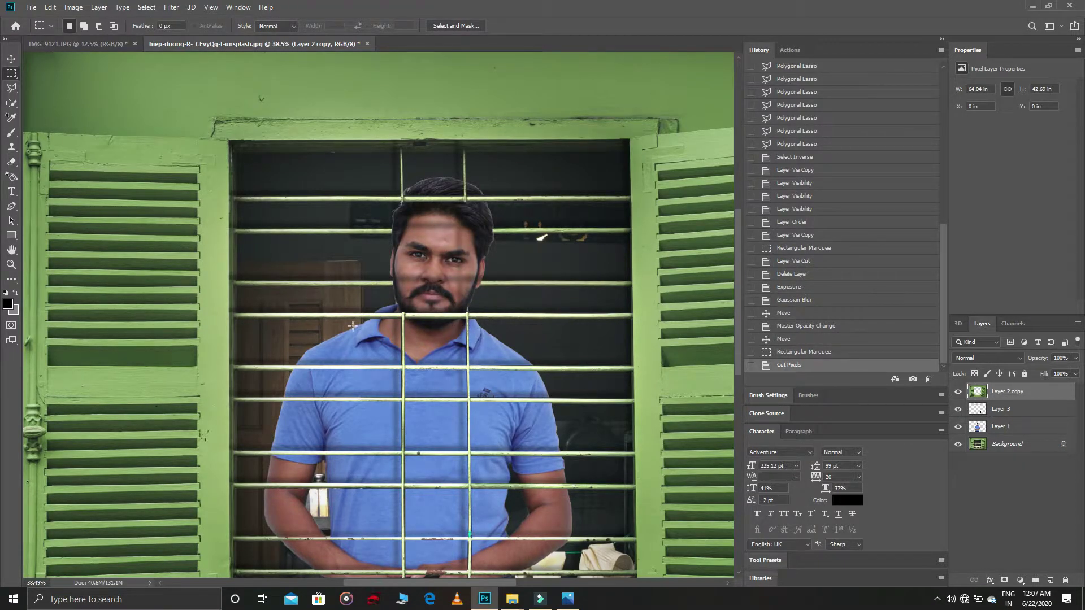
left_click(10, 264)
mouse_move(352, 327)
left_mouse_down()
mouse_move(322, 326)
mouse_move(339, 328)
left_mouse_up()
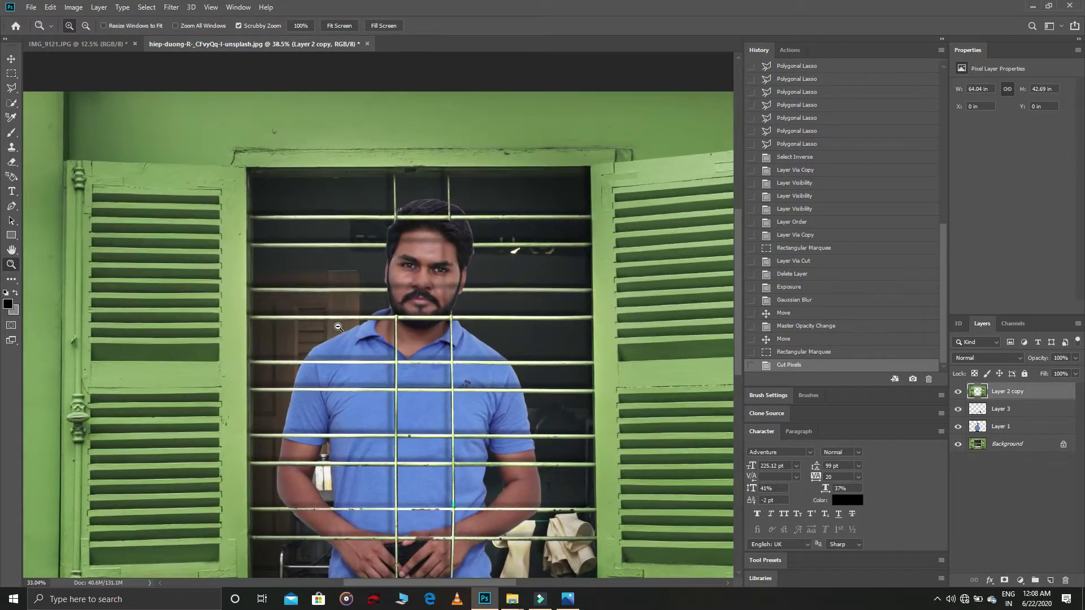
Undo the cut of the bars over the man's face and clear the rectangular selection.
left_click(840, 352)
right_click(441, 264)
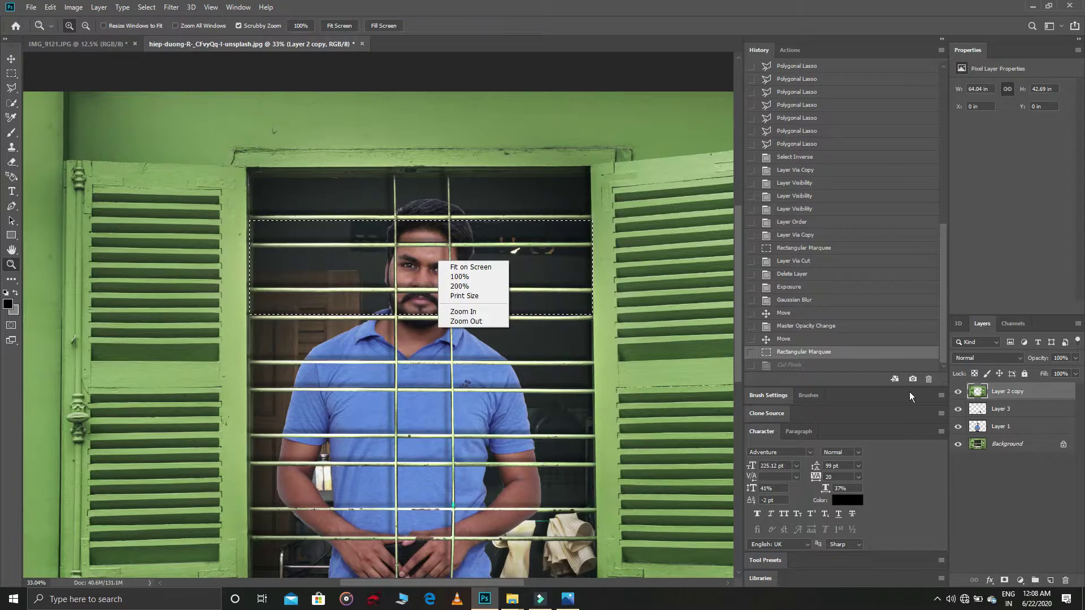
left_click(13, 74)
right_click(321, 197)
left_click(333, 204)
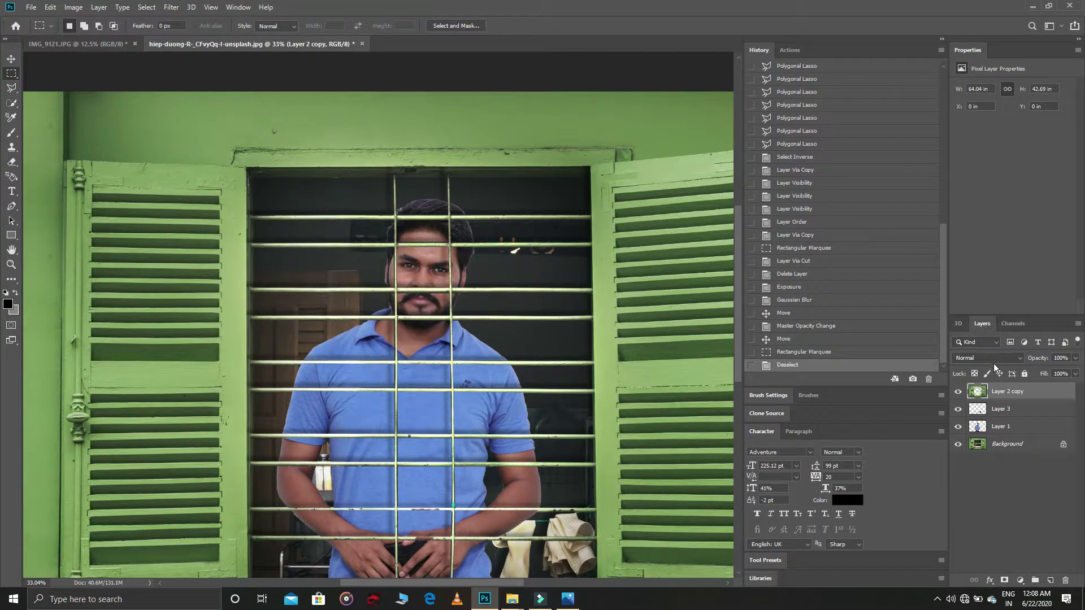
Hide Layer 2 copy and Layer 3 and make Layer 1 with the man active.
left_click(1017, 429)
left_click(958, 391)
left_click(954, 409)
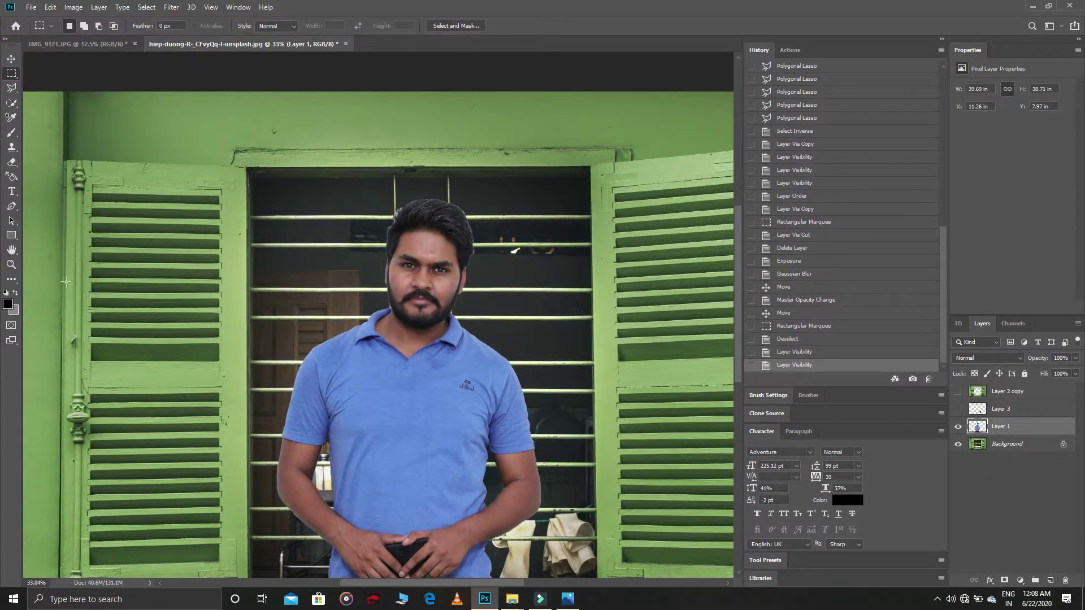
Smudge the hair outline on Layer 1 outward around the top and side of the man's head for a natural edge.
left_click(11, 264)
left_click_drag(417, 229, 452, 230)
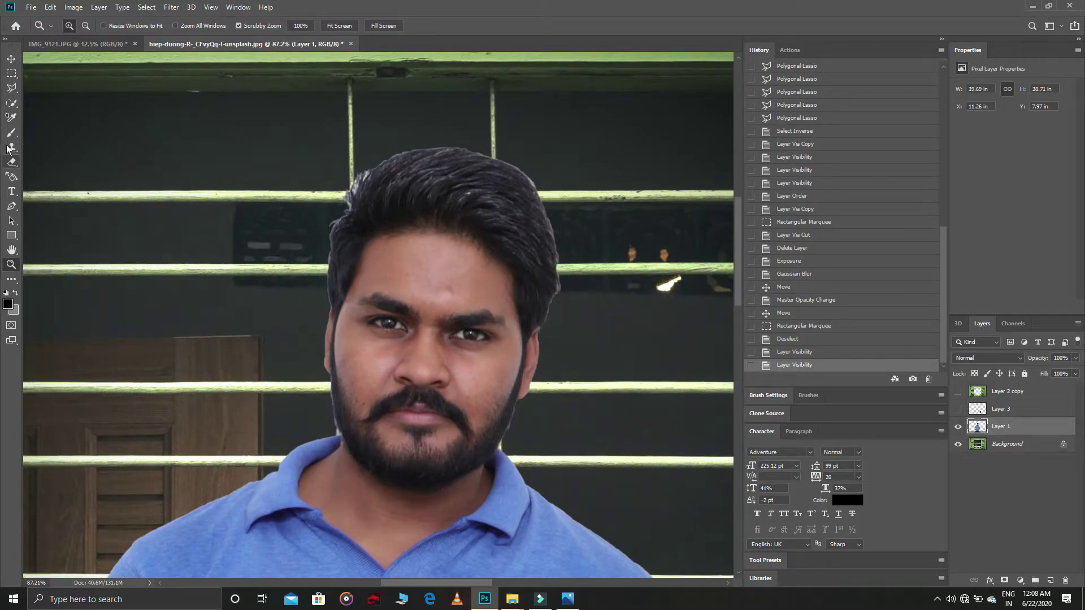
left_click(11, 279)
left_click(117, 446)
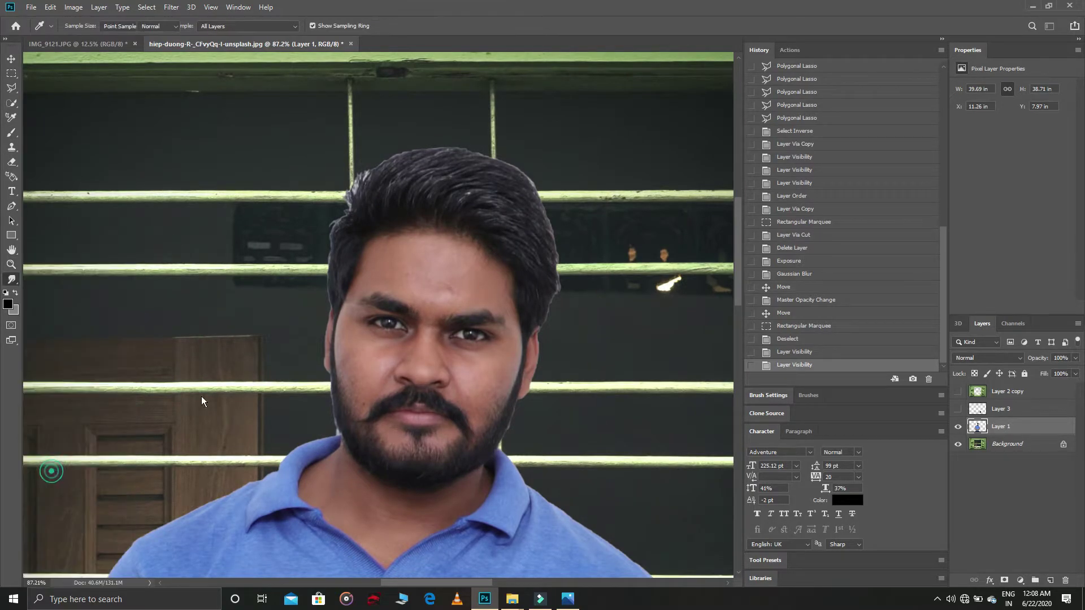
right_click(417, 247)
left_click_drag(358, 198, 355, 185)
left_click_drag(363, 207, 359, 174)
mouse_move(361, 190)
left_mouse_down()
mouse_move(355, 180)
mouse_move(374, 151)
left_mouse_up()
right_click(403, 166)
left_click(490, 193)
left_click_drag(378, 177, 395, 150)
mouse_move(387, 175)
left_mouse_down()
mouse_move(358, 184)
mouse_move(493, 133)
mouse_move(532, 163)
mouse_move(519, 176)
mouse_move(539, 207)
left_mouse_up()
left_click_drag(535, 201, 555, 265)
mouse_move(557, 276)
left_mouse_down()
mouse_move(551, 333)
mouse_move(553, 291)
mouse_move(551, 308)
left_mouse_up()
left_click_drag(552, 253, 551, 294)
left_click_drag(539, 243, 551, 260)
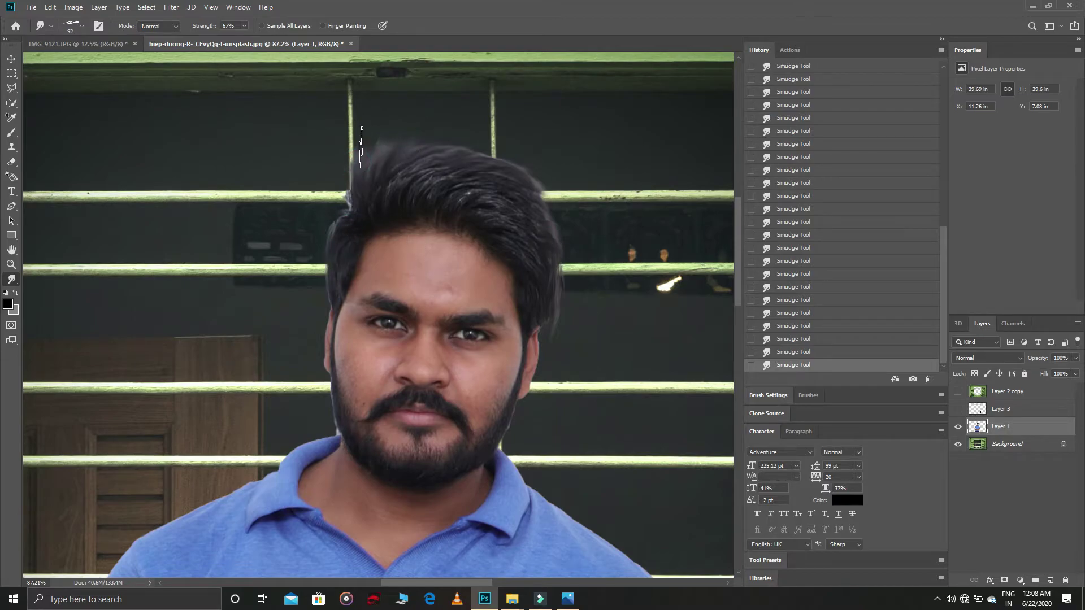
Darken the smudged hair edges on Layer 1 using the Burn tool on Midtones at 100% exposure.
right_click(11, 279)
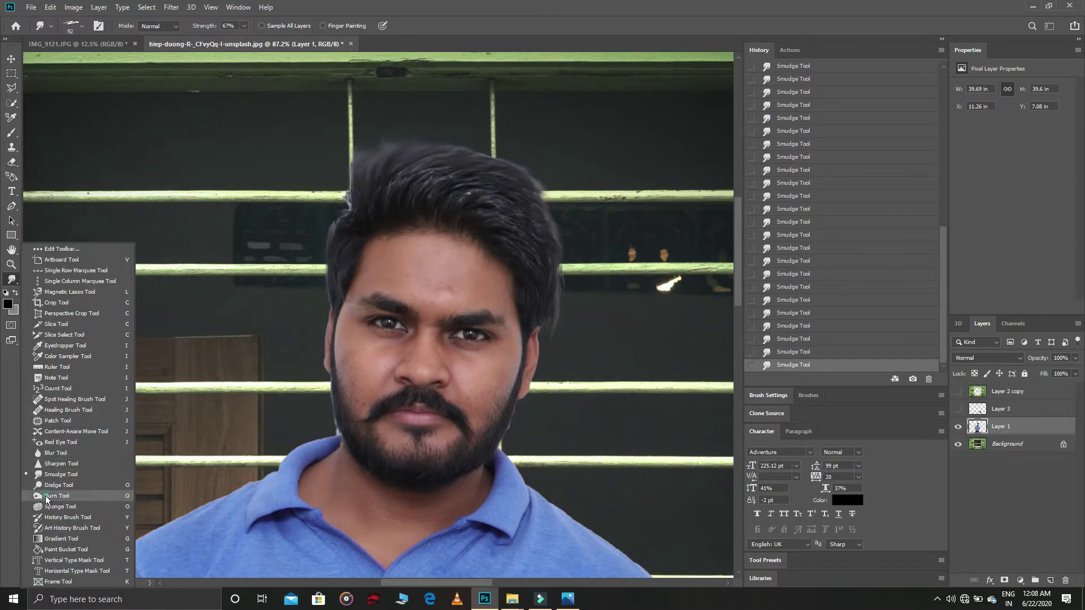
left_click(48, 496)
left_click_drag(388, 150, 367, 161)
left_click_drag(376, 153, 362, 164)
right_click(405, 137)
left_click(504, 161)
left_click_drag(412, 124, 576, 203)
left_click_drag(535, 171, 576, 214)
left_click_drag(562, 168, 591, 300)
left_click_drag(585, 238, 590, 299)
left_click_drag(585, 255, 595, 318)
left_click_drag(587, 273, 584, 301)
left_click(584, 302)
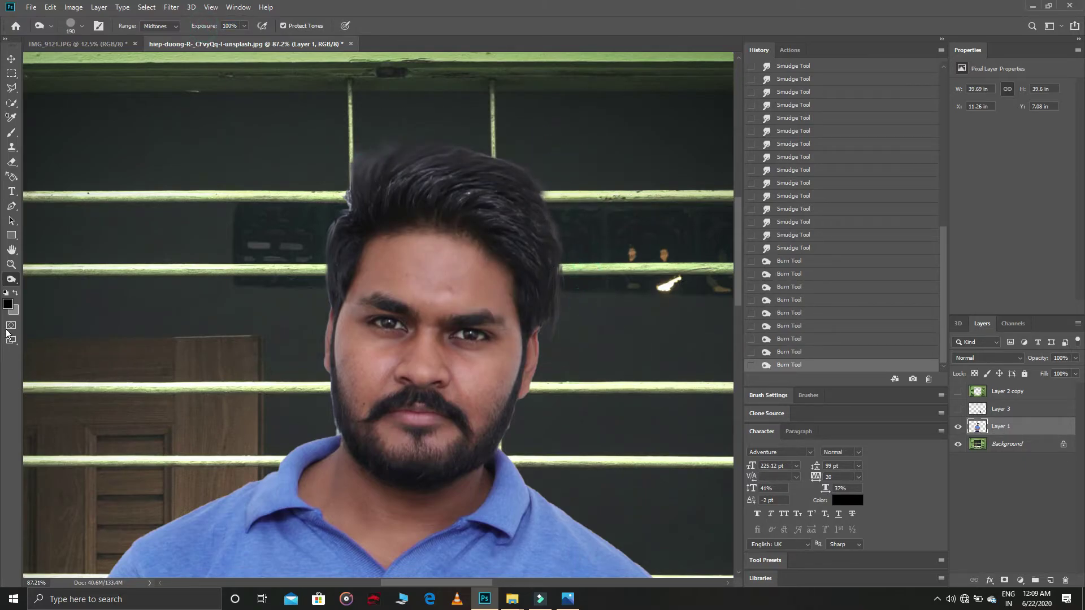
Duplicate Layer 1 and brighten the copy with a Curves point at input 81, output 174.
left_click_drag(995, 431, 1050, 580)
left_click(73, 7)
mouse_move(119, 37)
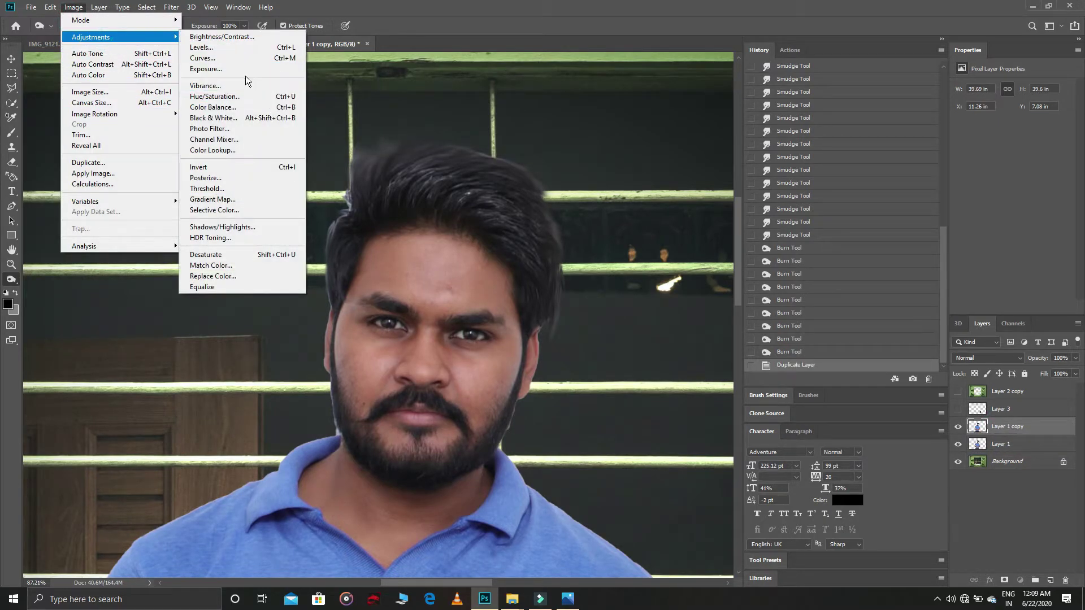
left_click(202, 57)
left_click_drag(753, 287, 767, 221)
left_click(1028, 142)
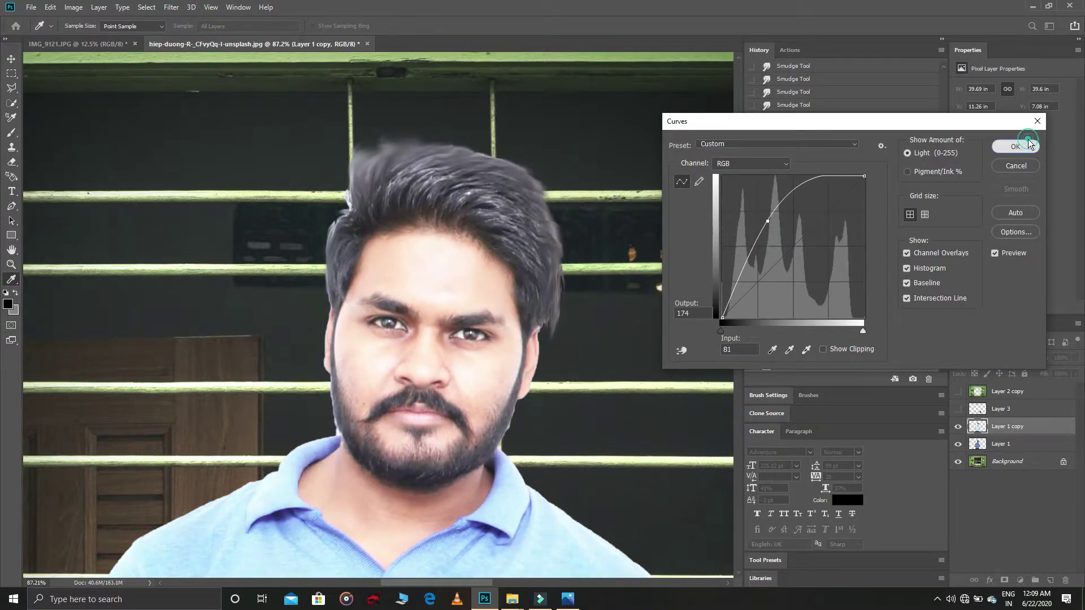
Intensify the colours of Layer 1 copy strongly with a Vibrance adjustment.
left_click(74, 7)
mouse_move(113, 36)
left_click(226, 96)
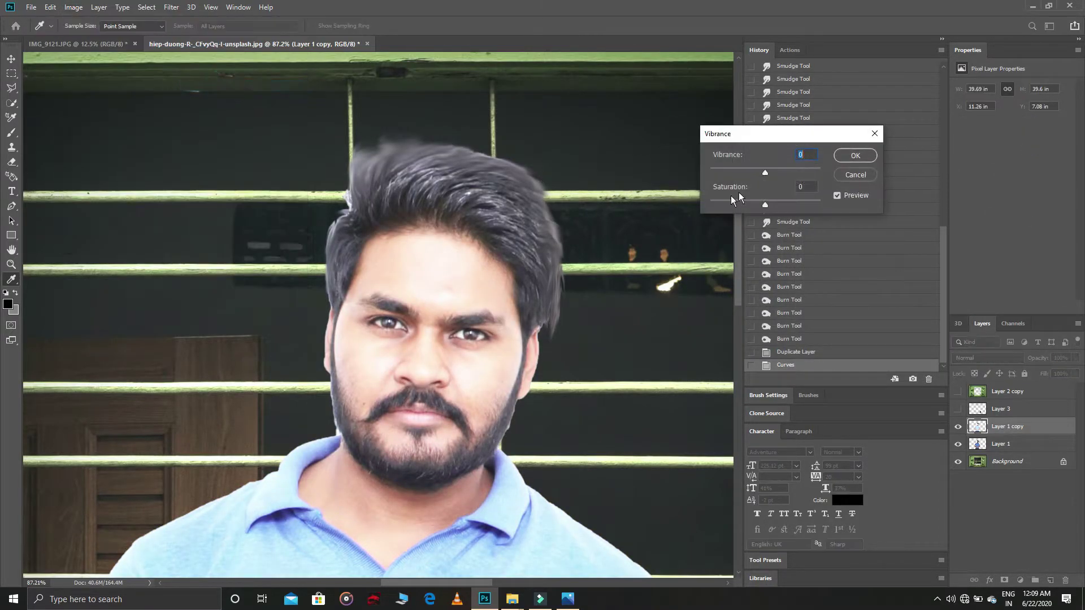
left_click(855, 156)
Add a layer mask to Layer 1 copy and paint it black over the whole man with a soft 5000 px brush.
left_click(1005, 582)
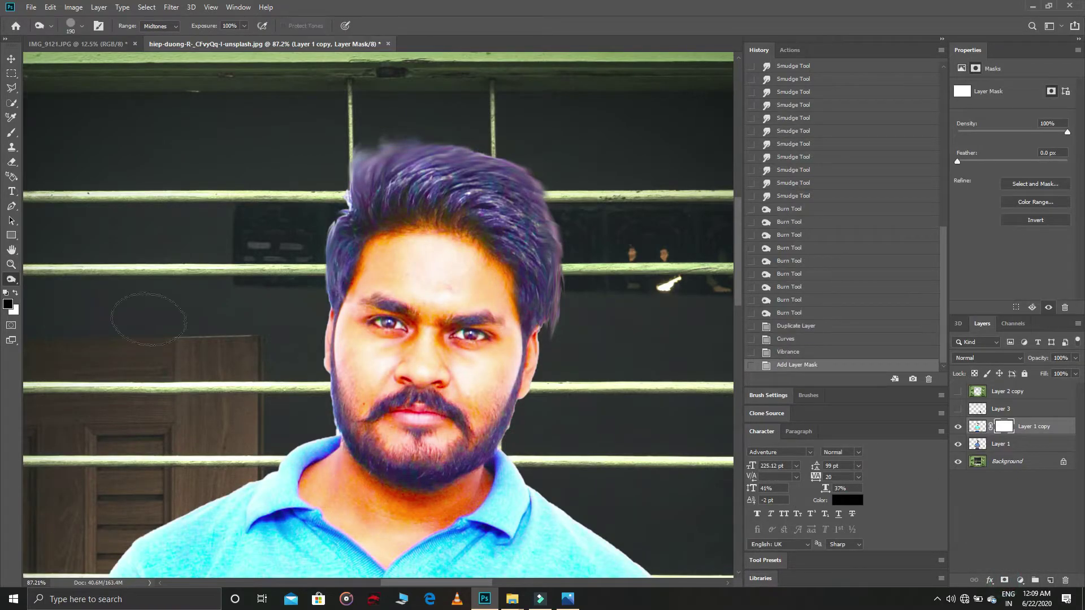
left_click(15, 137)
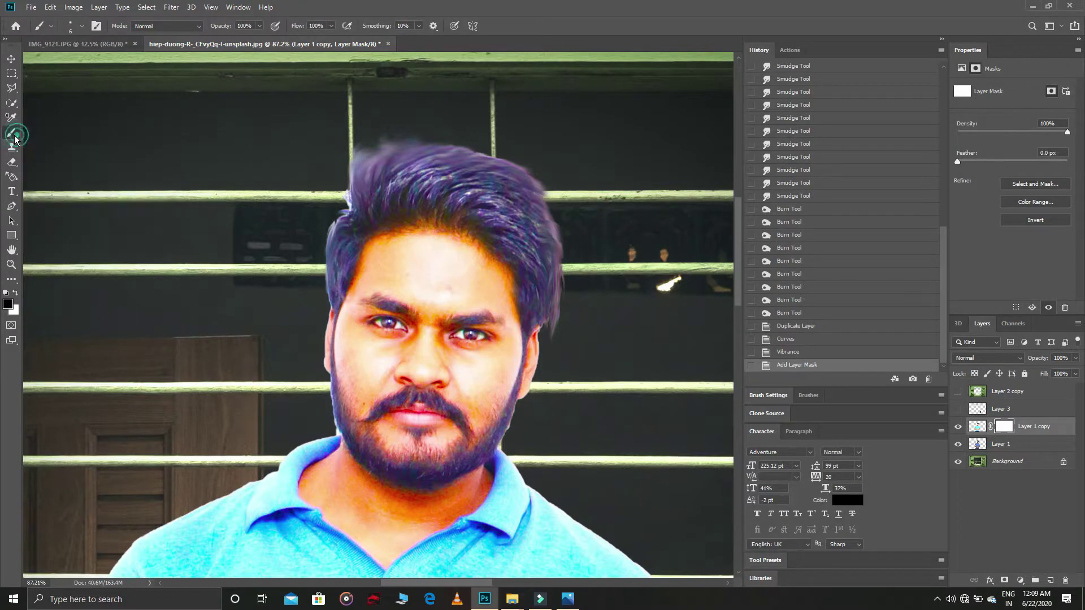
left_click_drag(433, 267, 422, 289)
right_click(433, 290)
left_click_drag(527, 319, 562, 319)
left_click(495, 236)
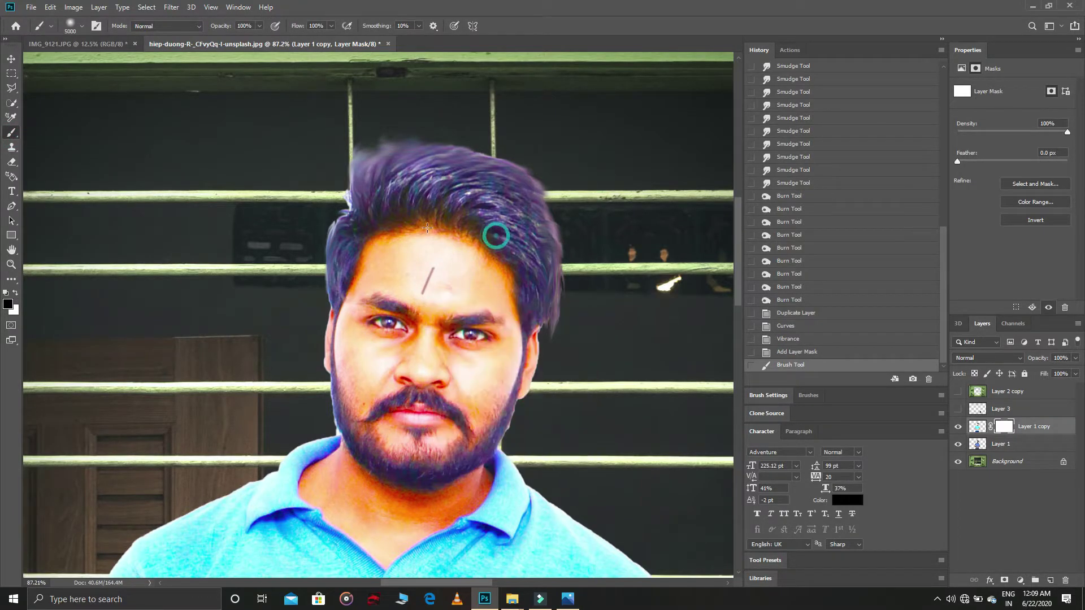
left_click_drag(268, 287, 5, 259)
left_click(11, 264)
left_click_drag(470, 368, 257, 328)
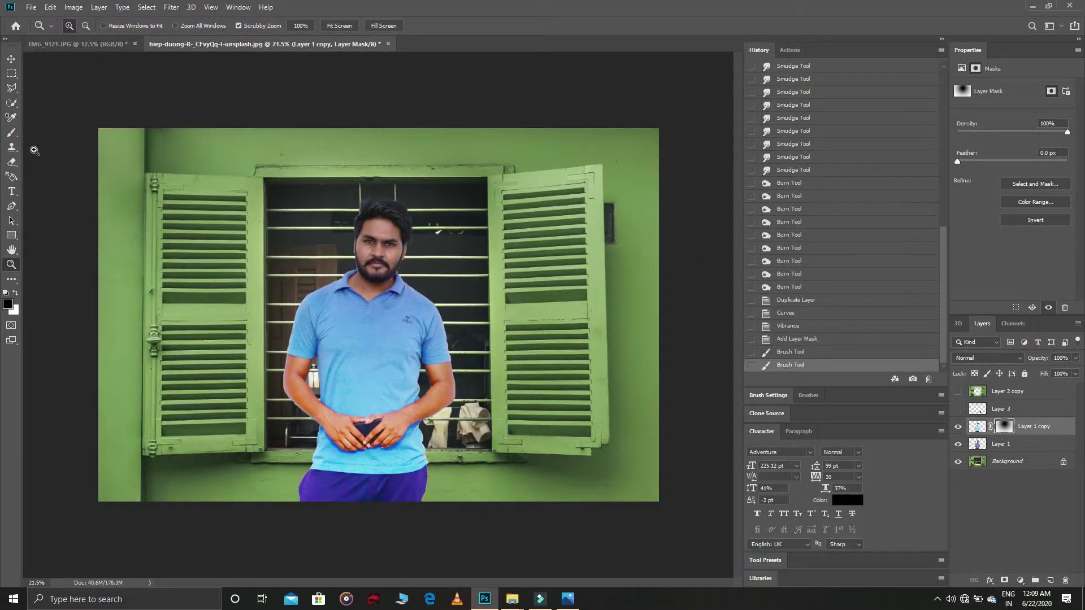
left_click(16, 130)
left_click(364, 328)
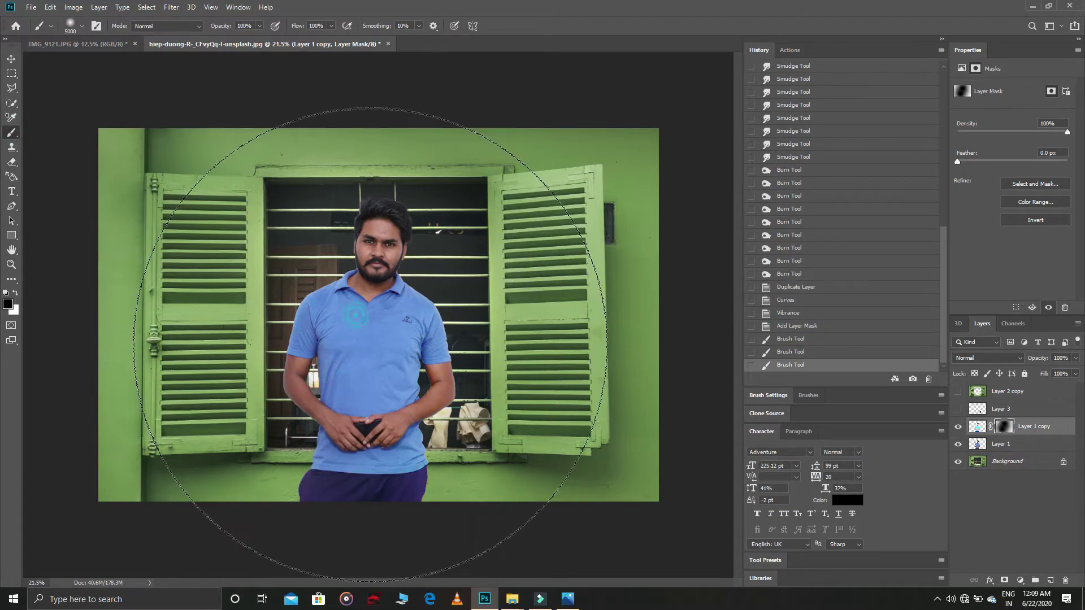
left_click(388, 252)
left_click(421, 304)
left_click(452, 350)
Try revealing the brightened iris on the Layer 1 copy mask with a white soft 17 px brush.
left_click(11, 264)
left_click_drag(367, 243, 650, 243)
left_click(16, 131)
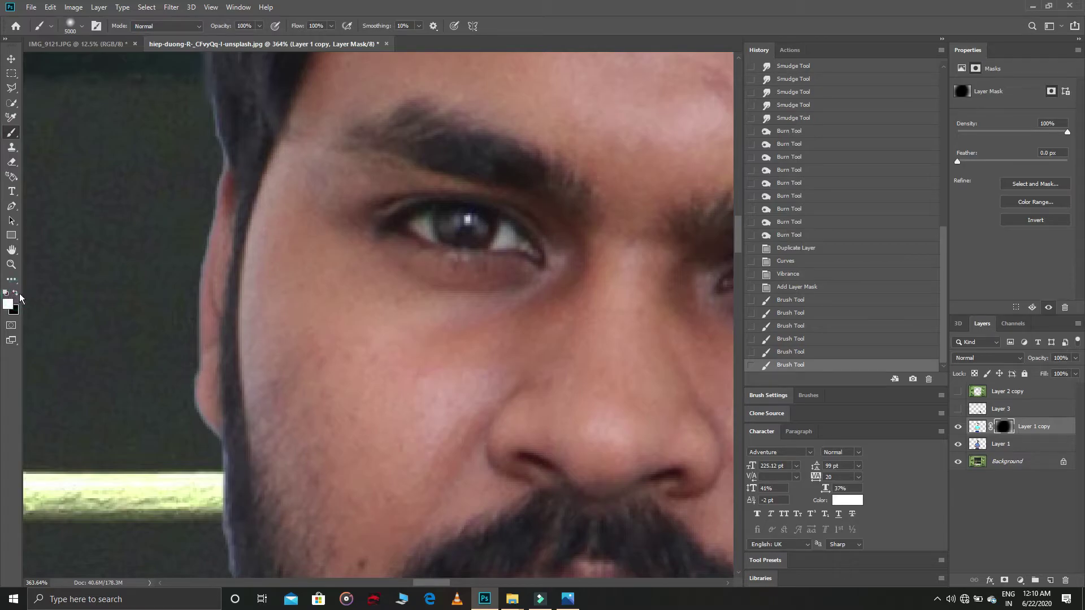
right_click(407, 288)
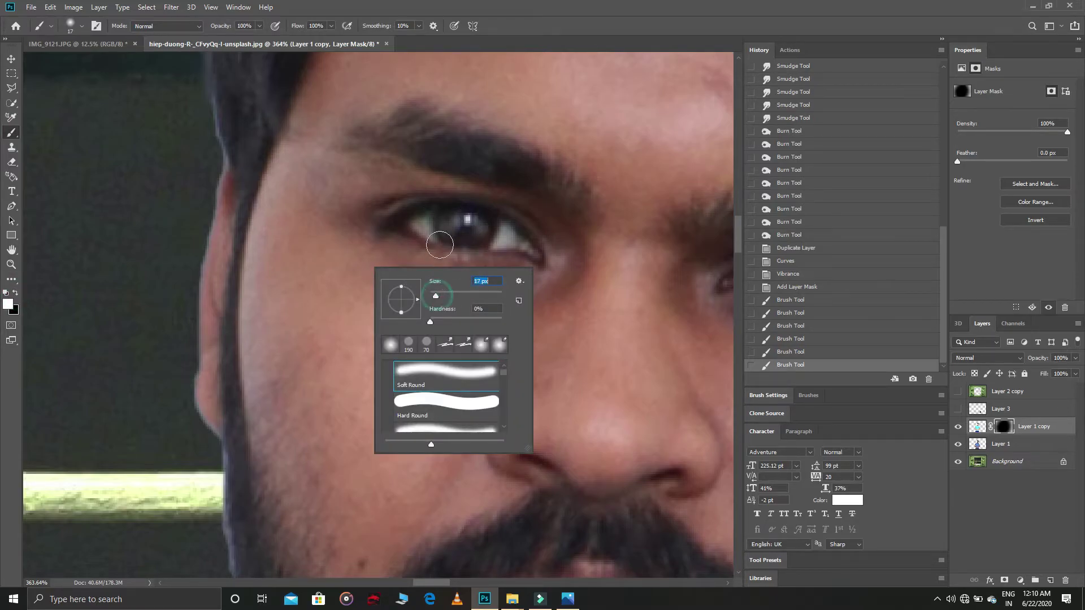
left_click(445, 228)
left_click(792, 351)
Paint both irises white on the Layer 1 copy mask with a soft 7 px brush at 68% opacity and 54% flow.
right_click(451, 262)
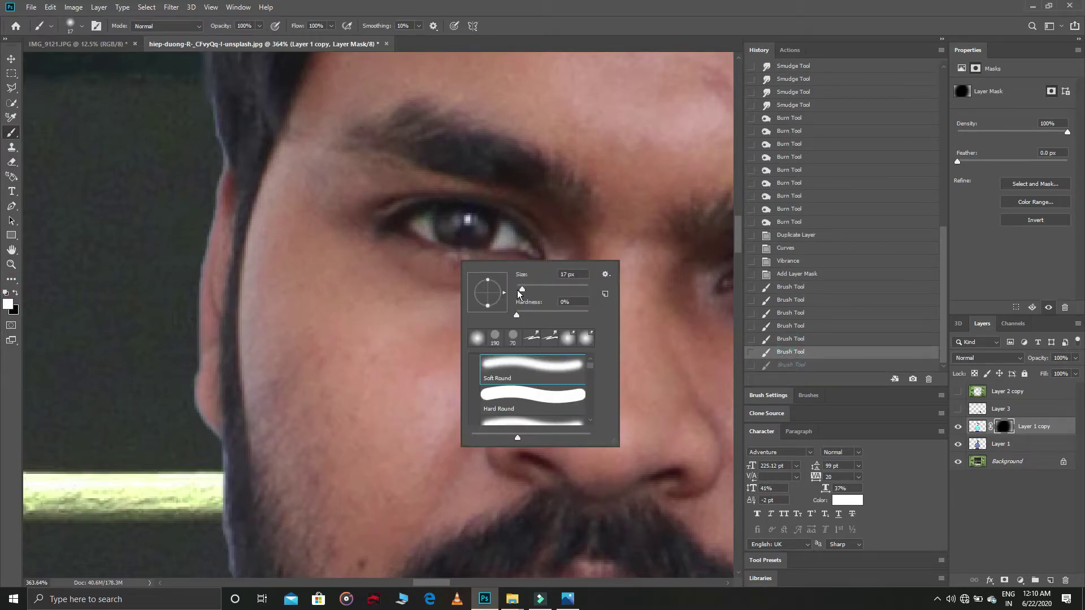
key("Return")
left_click_drag(445, 225, 466, 244)
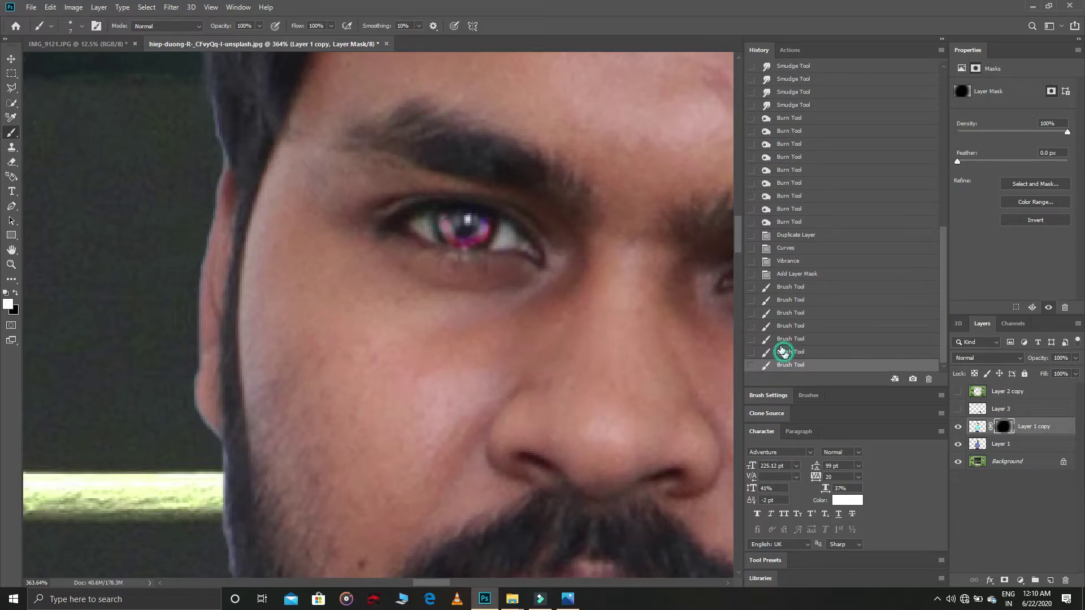
key("ctrl+z")
left_click_drag(272, 32, 268, 32)
right_click(462, 238)
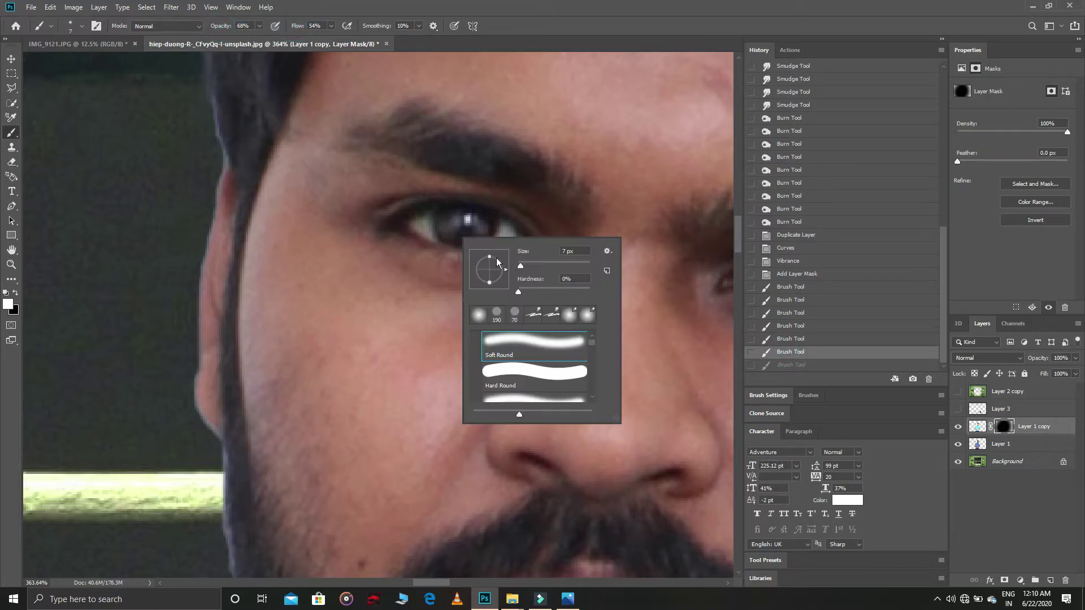
mouse_move(445, 221)
left_mouse_down()
mouse_move(461, 234)
mouse_move(484, 218)
left_mouse_up()
left_click_drag(431, 583, 452, 585)
left_click(403, 275)
Merge Layer 1 copy down into Layer 1 and duplicate the merged layer twice.
key("z")
left_click_drag(261, 310, 190, 322)
left_click_drag(251, 293, 265, 292)
left_click(1039, 447)
right_click(1022, 425)
left_click(921, 443)
left_click_drag(1000, 427, 1049, 580)
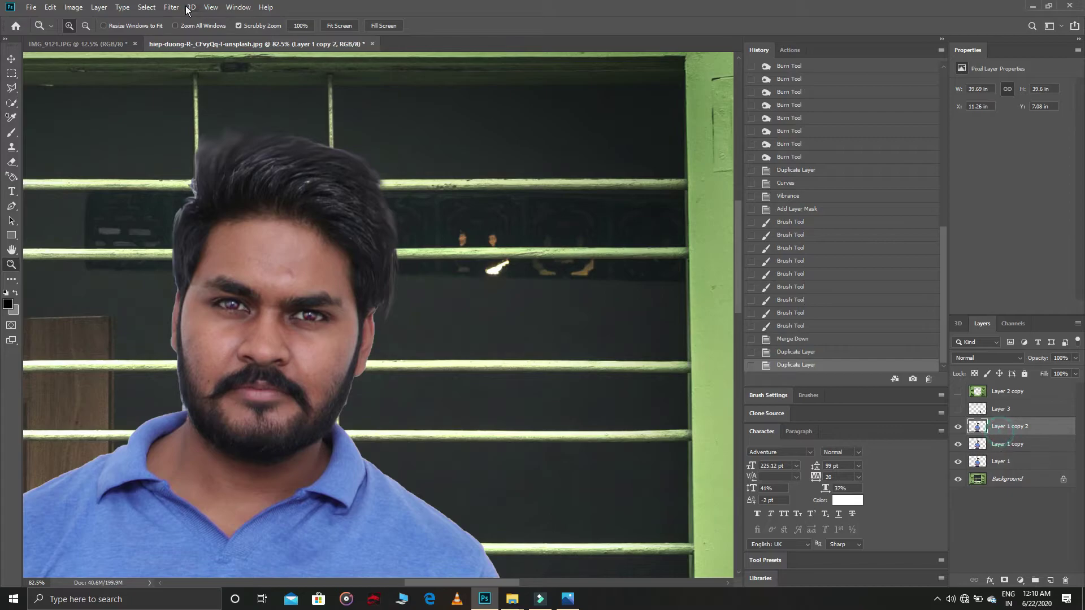
Apply a 2.7 px High Pass filter to Layer 1 copy 2 and blend it as Linear Light at 44% opacity.
left_click(168, 8)
mouse_move(252, 236)
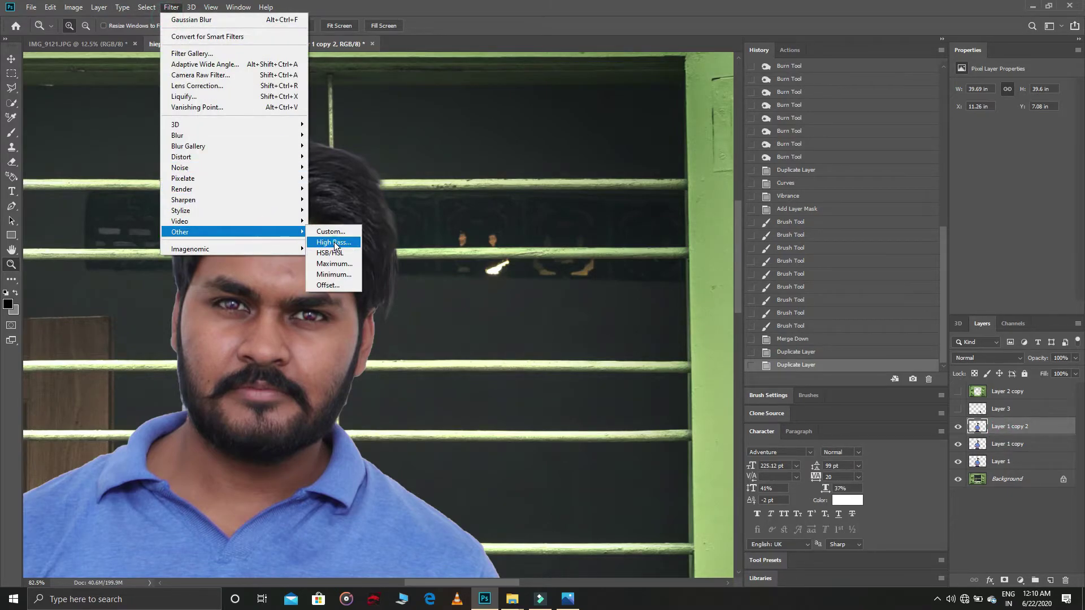
left_click(334, 242)
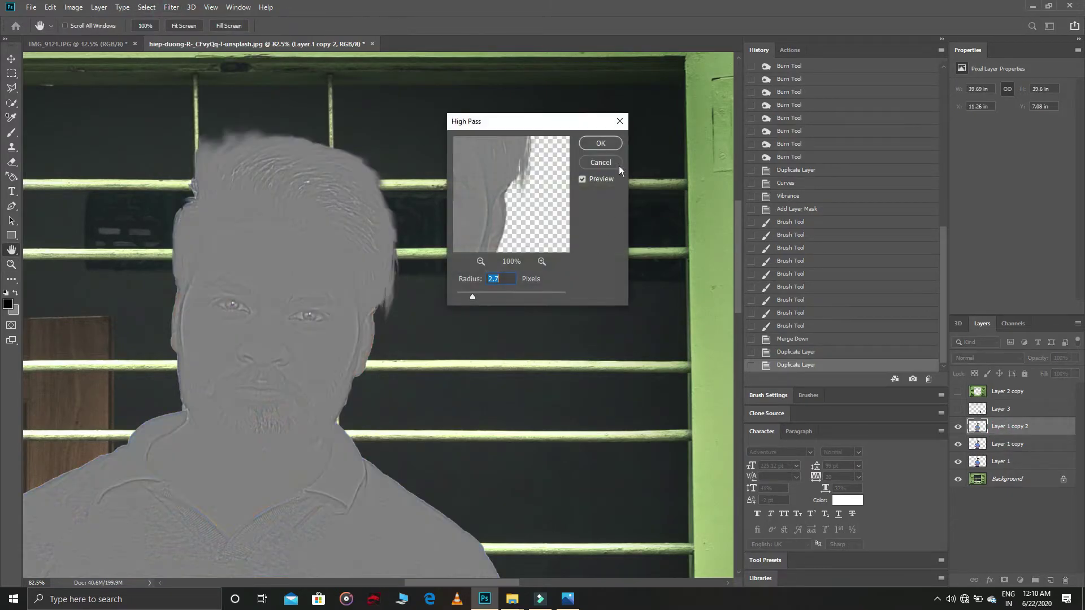
left_click(600, 143)
left_click(986, 358)
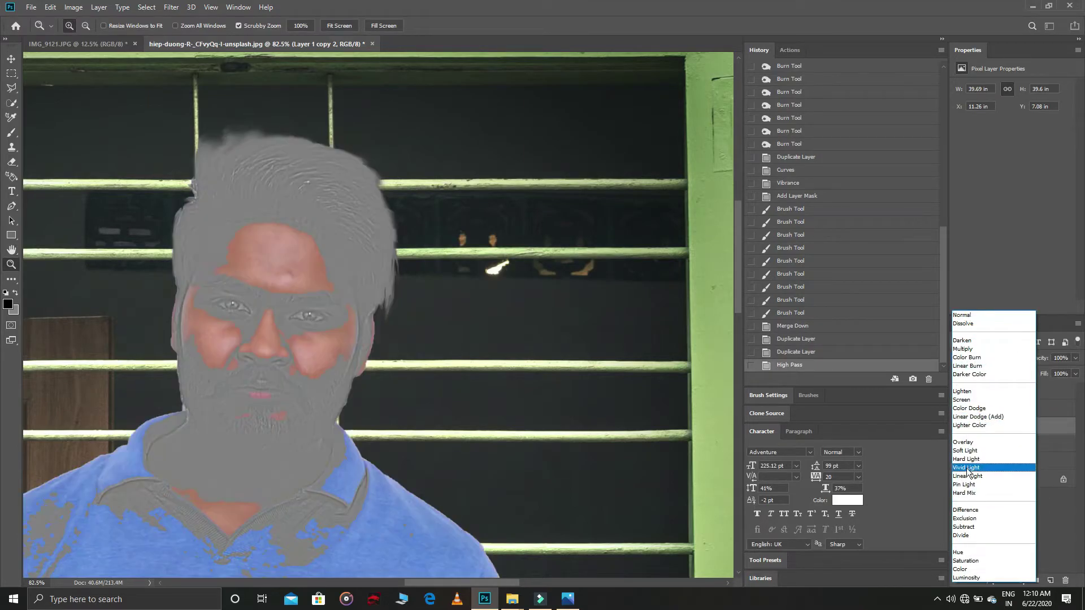
left_click(968, 476)
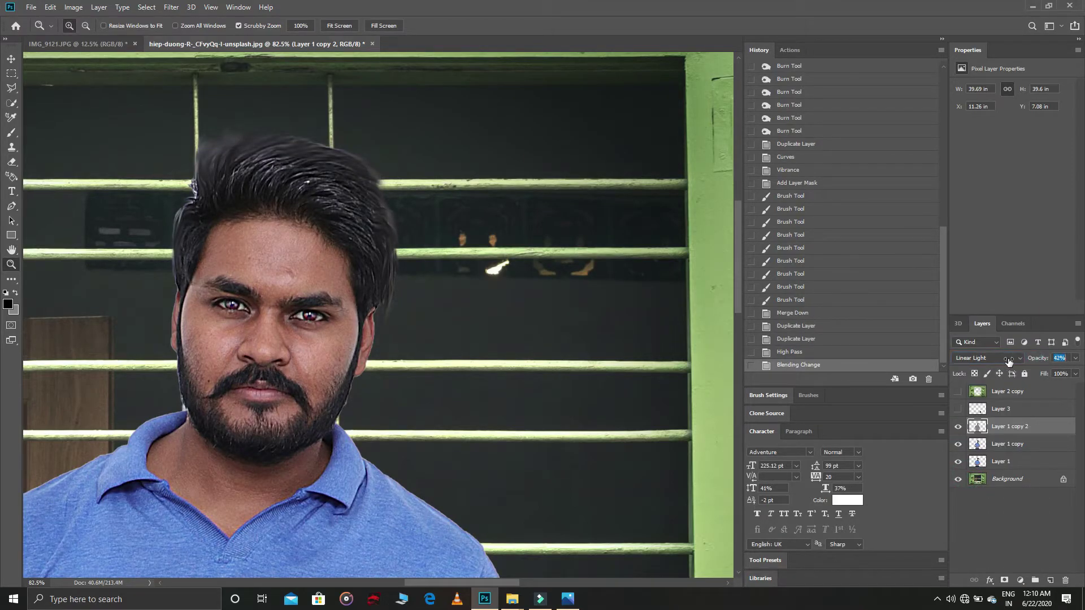
left_click_drag(1008, 361, 1010, 360)
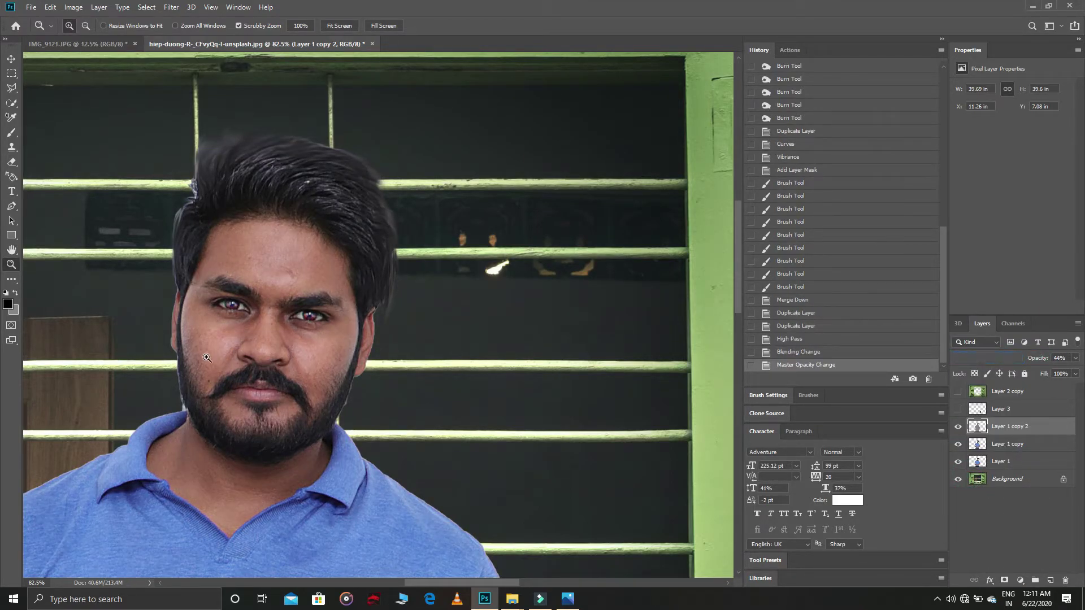
Smooth the forehead skin on Layer 1 copy with the Mixer Brush at 10% wet, 50% mix and 55% flow.
left_click_drag(206, 357, 796, 489)
left_click(985, 449)
right_click(12, 132)
left_click(57, 163)
right_click(285, 152)
left_click(230, 134)
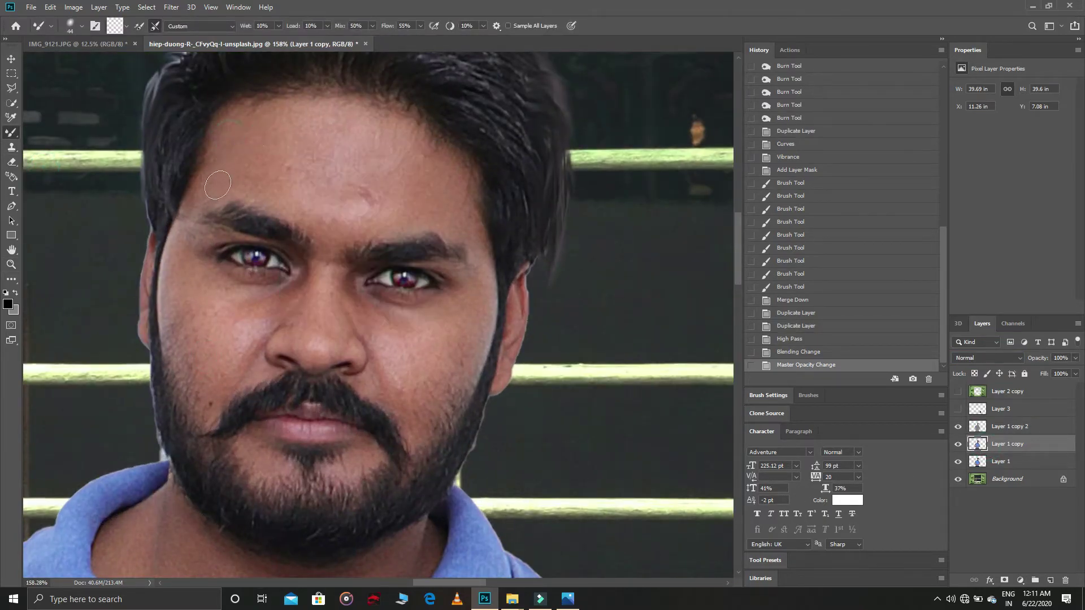
left_click(262, 185)
right_click(330, 191)
key("Return")
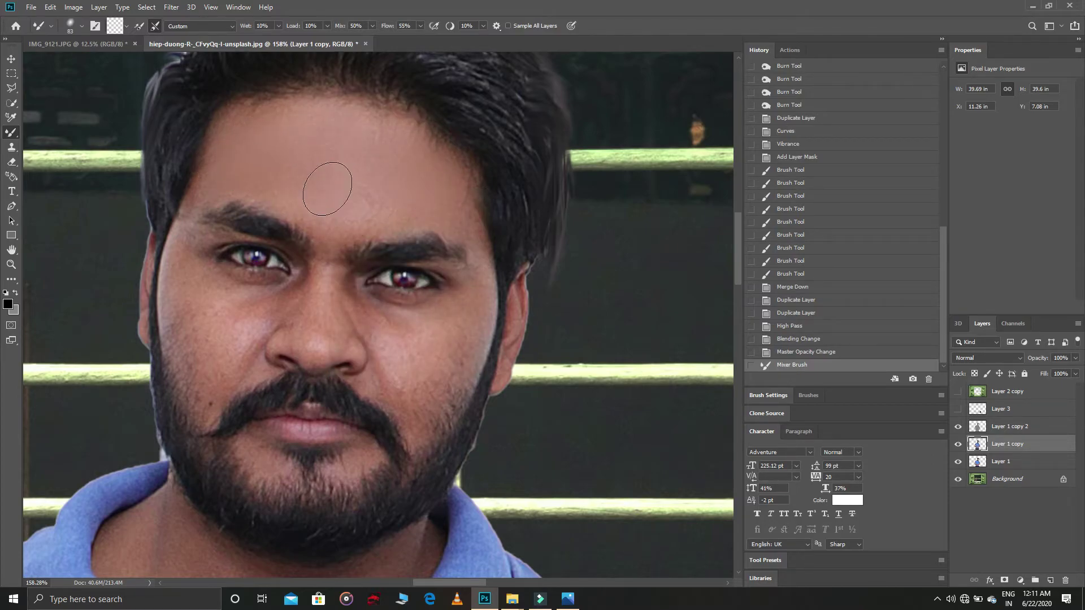
left_click(367, 190)
Smooth the nose bridge and the cheek on the image's right side with the Mixer Brush.
right_click(314, 266)
left_click(328, 244)
mouse_move(392, 296)
left_mouse_down()
mouse_move(394, 361)
mouse_move(421, 345)
left_mouse_up()
left_click(324, 332)
left_click(382, 326)
right_click(427, 352)
left_click_drag(523, 363, 533, 362)
mouse_move(426, 352)
left_mouse_down()
mouse_move(442, 388)
mouse_move(463, 337)
left_mouse_up()
Blend the skin on the image's left cheek, under the eye and along the nose with the Mixer Brush.
left_click_drag(205, 300, 178, 299)
left_click(258, 313)
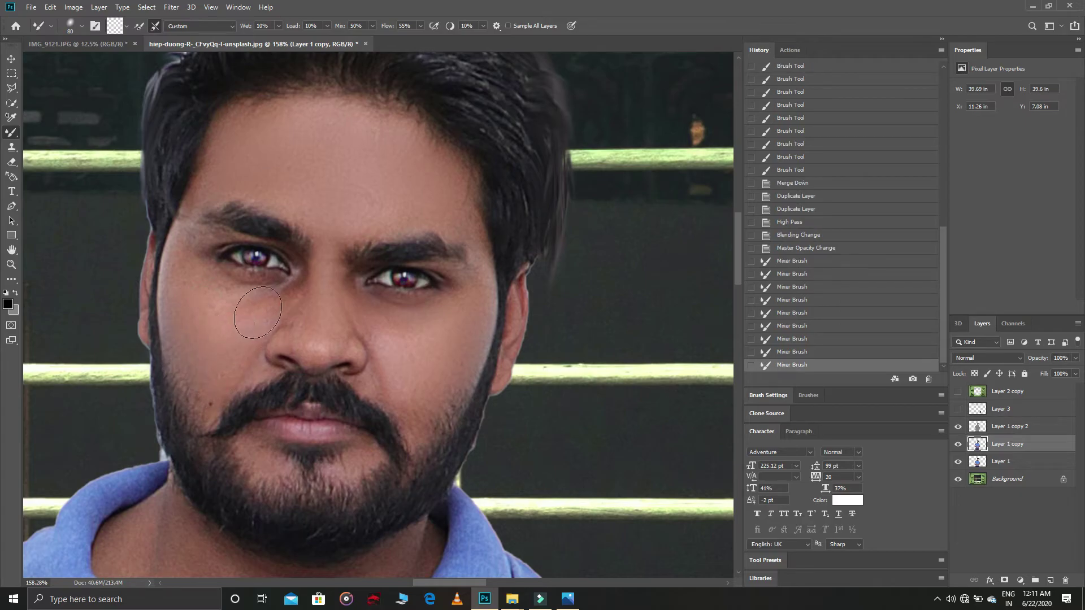
left_click(274, 302)
mouse_move(236, 317)
left_mouse_down()
mouse_move(265, 310)
mouse_move(244, 281)
mouse_move(311, 288)
left_mouse_up()
right_click(296, 302)
left_click(363, 331)
left_click_drag(312, 286, 316, 361)
Smooth the skin around the lips and chin and across the neck with the Mixer Brush.
mouse_move(280, 432)
left_mouse_down()
mouse_move(338, 432)
mouse_move(289, 428)
left_mouse_up()
left_click(322, 419)
mouse_move(348, 461)
left_mouse_down()
mouse_move(326, 467)
mouse_move(366, 456)
left_mouse_up()
left_click(366, 456)
scroll(316, 455, "down", 3)
right_click(266, 453)
left_click(358, 427)
left_click(233, 400)
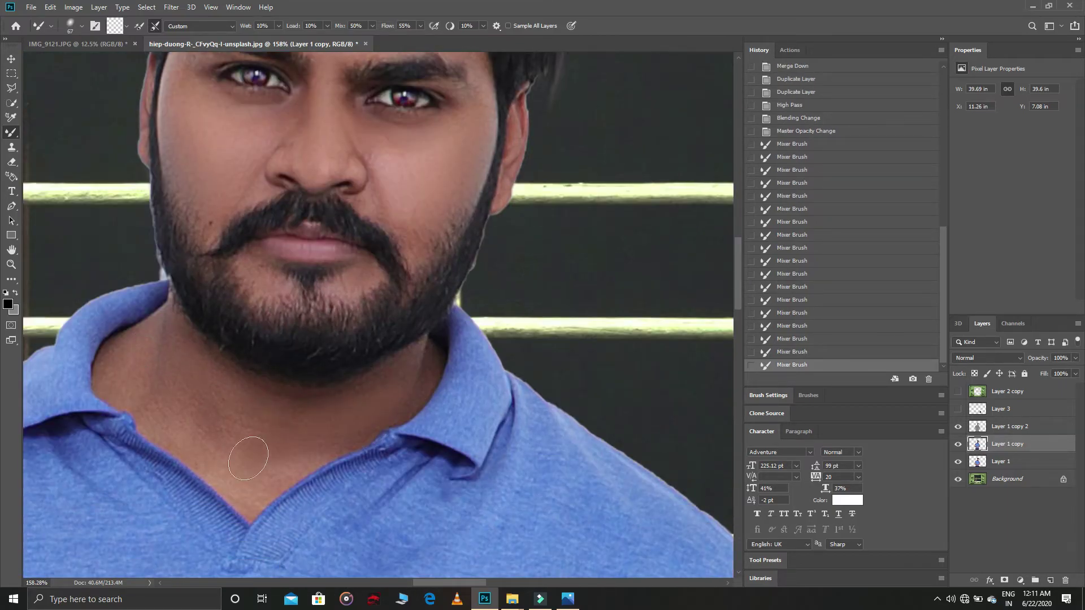
left_click_drag(256, 494, 221, 473)
Smooth the skin of both arms on Layer 1 copy with a 105 px Mixer Brush.
left_click(11, 264)
left_click_drag(170, 282, 79, 281)
left_click_drag(394, 409, 447, 409)
left_click_drag(53, 319, 35, 319)
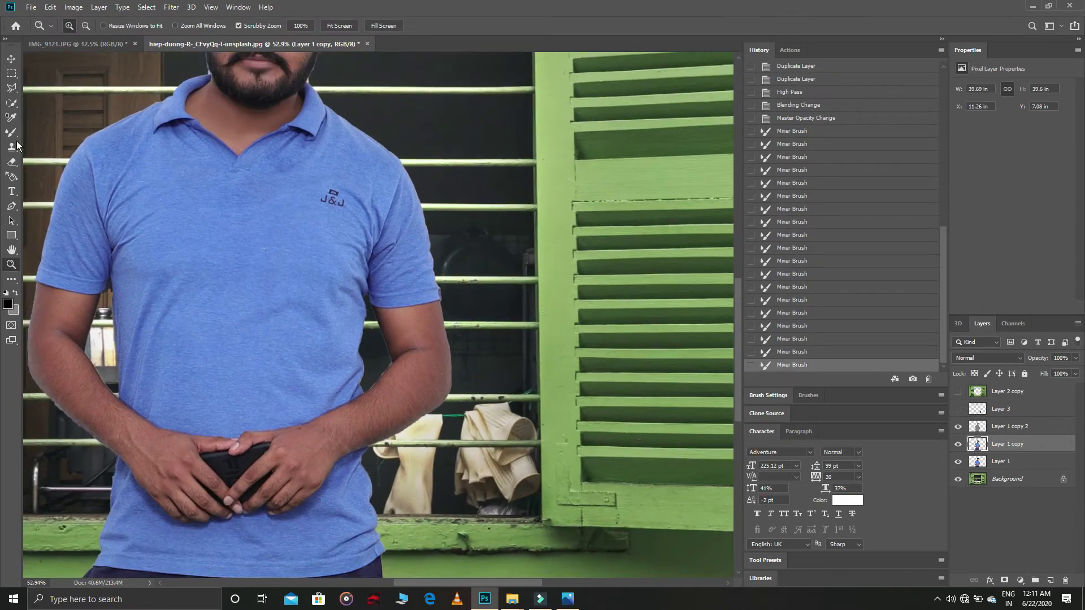
left_click(10, 132)
right_click(440, 381)
left_click_drag(524, 407, 533, 408)
left_click_drag(401, 342, 402, 323)
left_click_drag(425, 321, 425, 313)
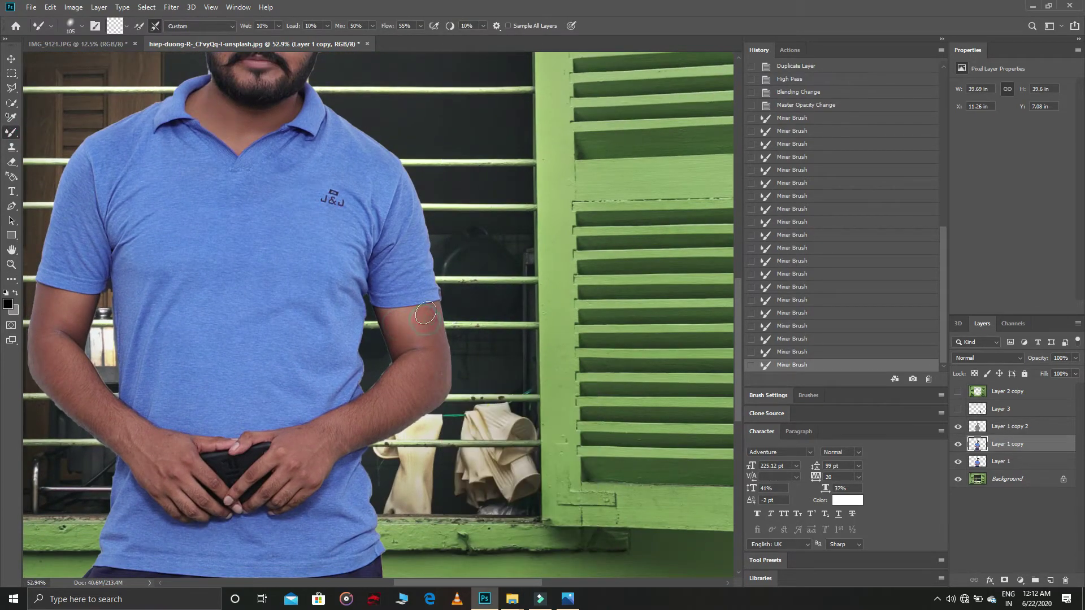
mouse_move(359, 429)
left_mouse_down()
mouse_move(328, 416)
mouse_move(413, 424)
left_mouse_up()
left_click_drag(72, 390, 99, 421)
Make the bar and shadow layers, Layer 2 copy and Layer 3, visible again over the man.
left_click(957, 391)
key("z")
key("ctrl+0")
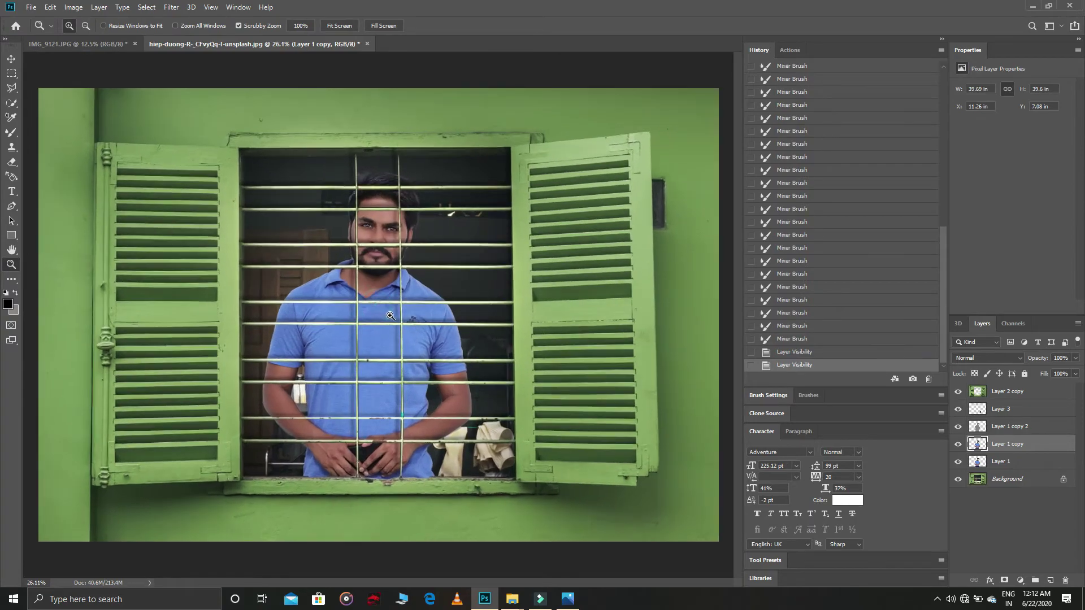
Set the opacity of the smoothed Layer 1 copy to 68%.
right_click(1021, 432)
left_click(930, 446)
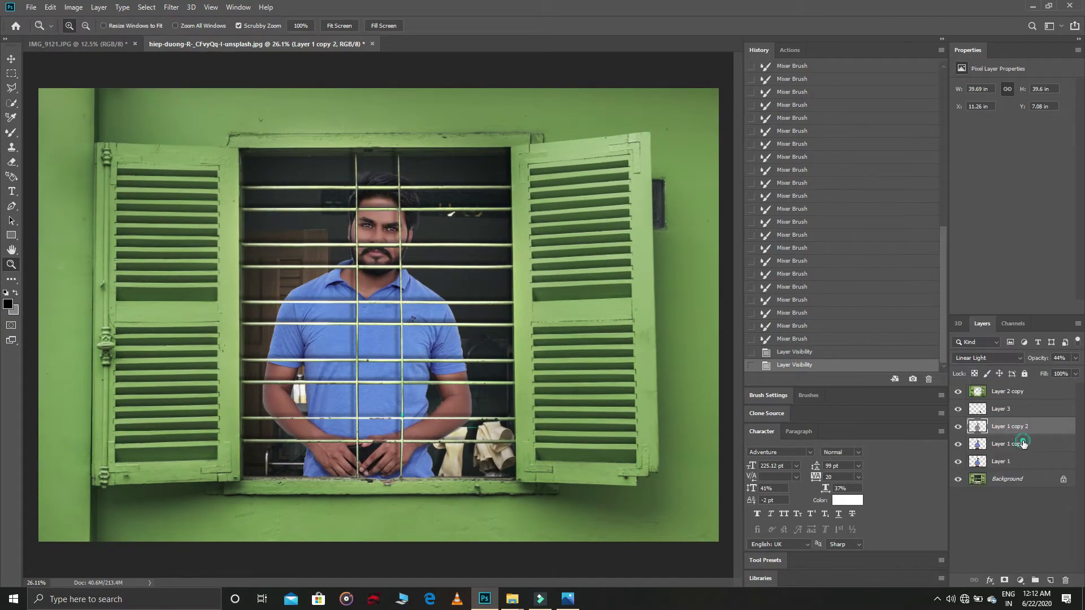
left_click_drag(415, 226, 708, 310)
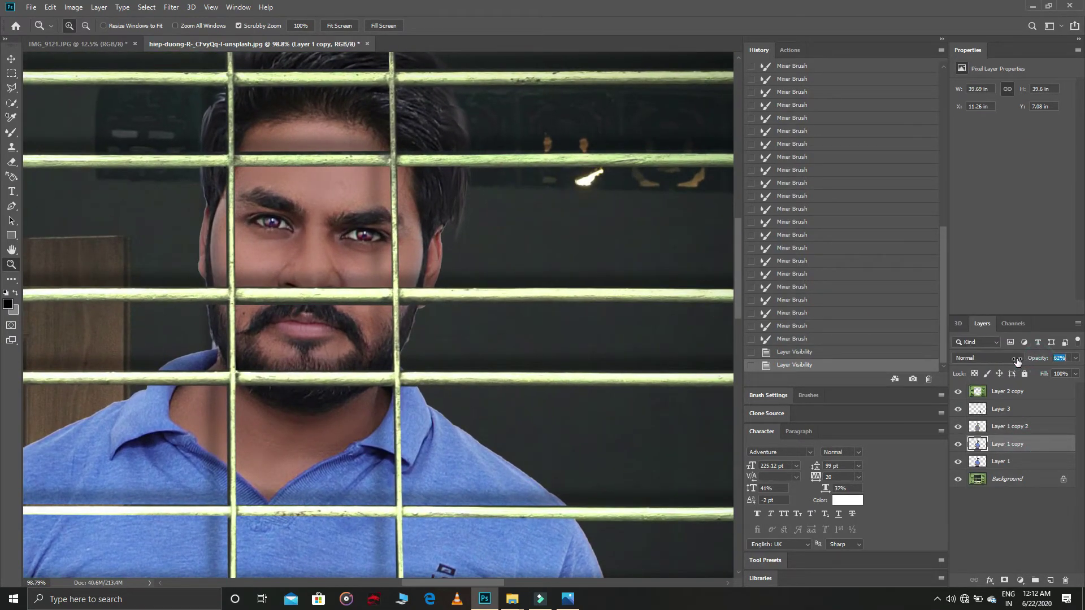
left_click_drag(389, 355, 231, 355)
Try merging Layer 1 copy 2 down into Layer 1 copy.
right_click(992, 432)
left_click(882, 444)
right_click(1004, 423)
key("Escape")
left_click(828, 356)
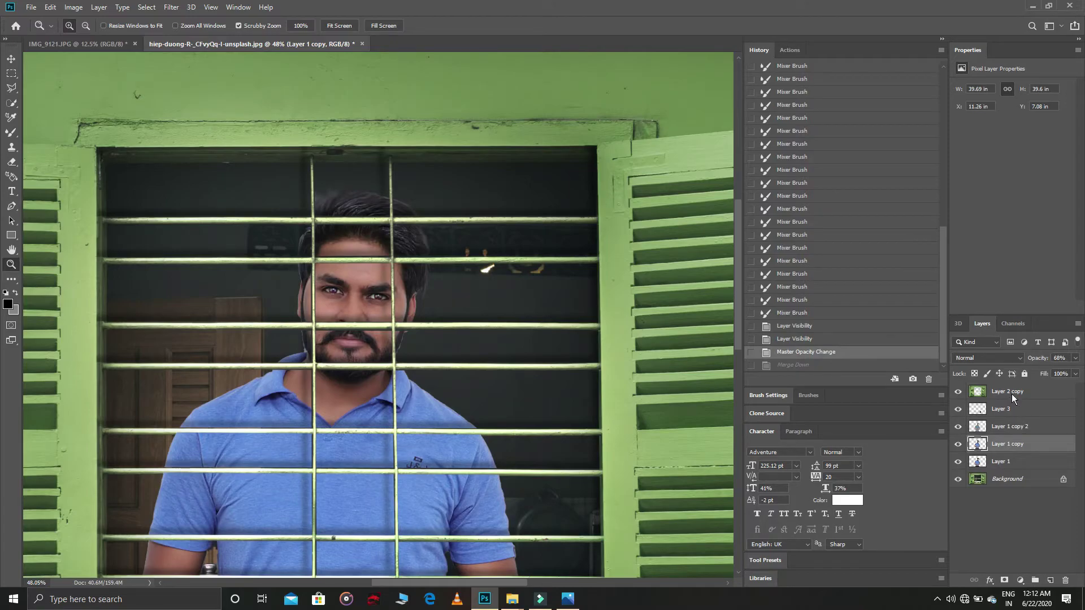
Flatten all layers of the composite into a single background image.
right_click(1011, 397)
left_click(882, 460)
key("ctrl+0")
Shift the shirt colour in the Camera Raw Filter with Blues hue at -100 and Blues saturation at -100.
left_click(171, 7)
left_click(188, 78)
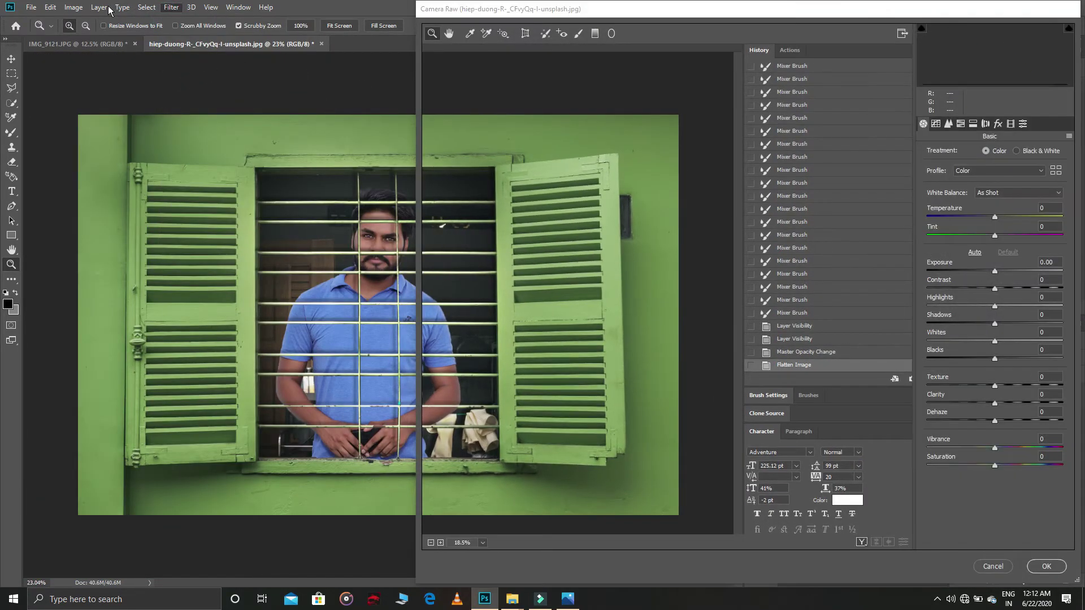
left_click(960, 123)
left_click_drag(994, 287, 926, 287)
left_click(969, 154)
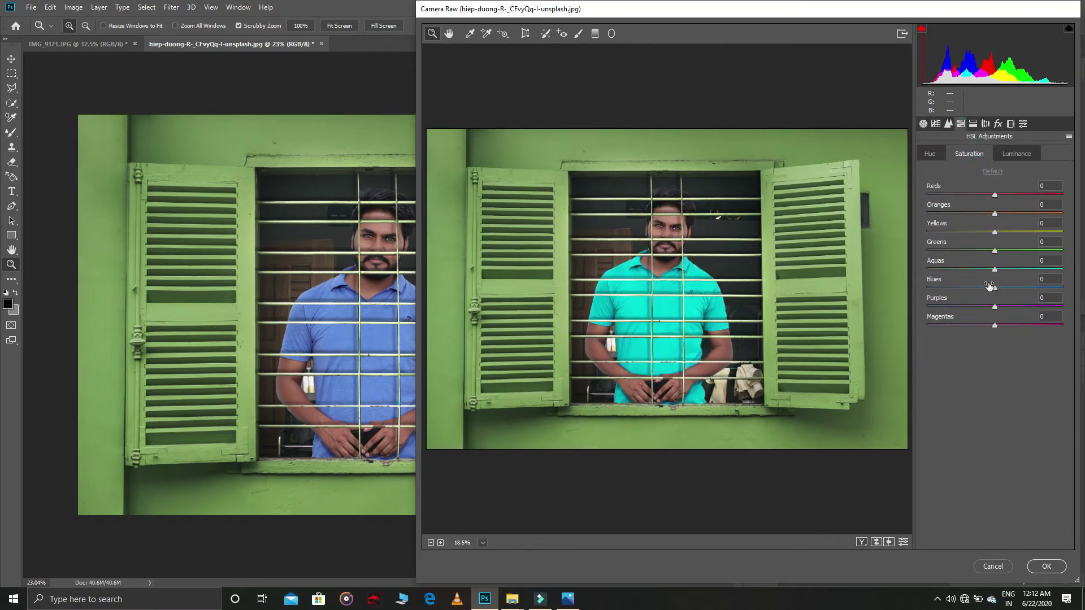
left_click_drag(994, 287, 916, 284)
Set the Oranges saturation to +5 and fine-tune the Oranges hue for the skin.
left_click_drag(659, 242, 685, 302)
mouse_move(993, 213)
left_mouse_down()
mouse_move(980, 214)
mouse_move(1008, 213)
left_mouse_up()
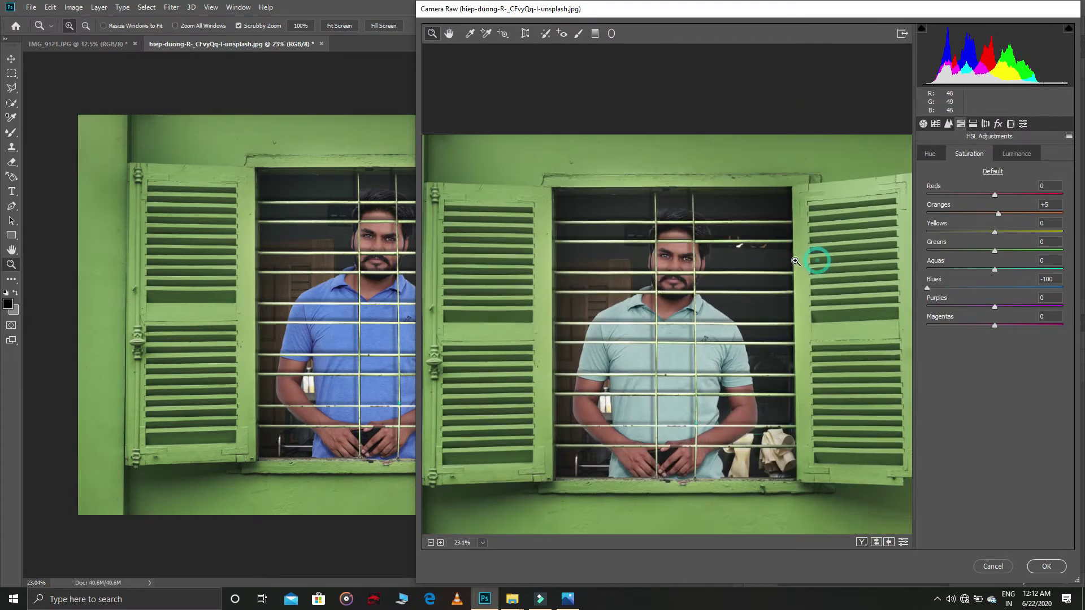
left_click_drag(818, 261, 961, 205)
left_click(935, 154)
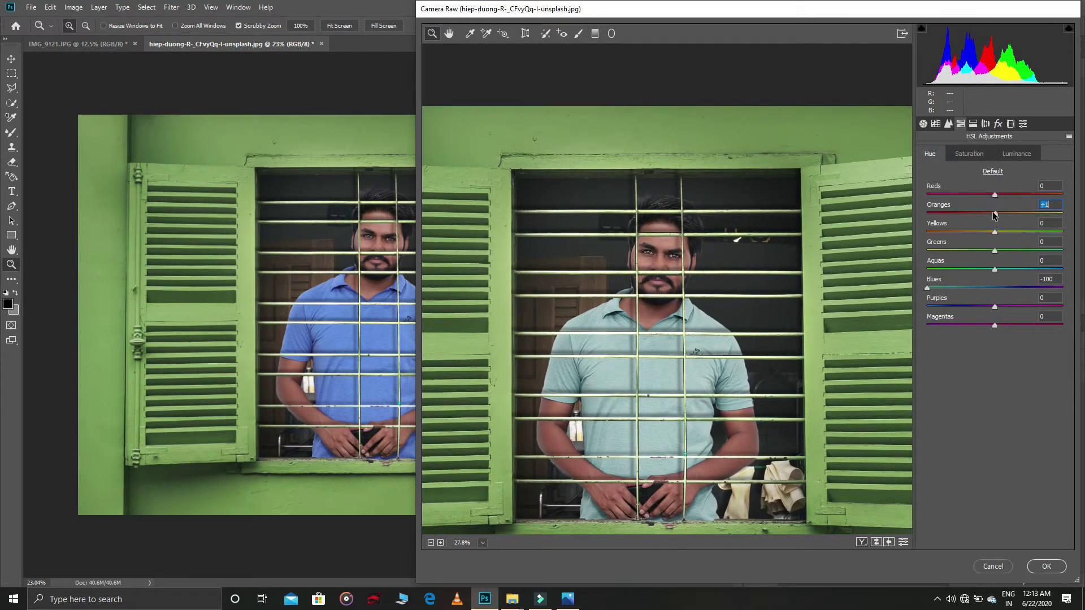
Brighten the skin with Yellows luminance at +14 and Oranges luminance at +19.
left_click(1012, 153)
left_click_drag(994, 232, 1004, 231)
left_click_drag(657, 260, 1009, 219)
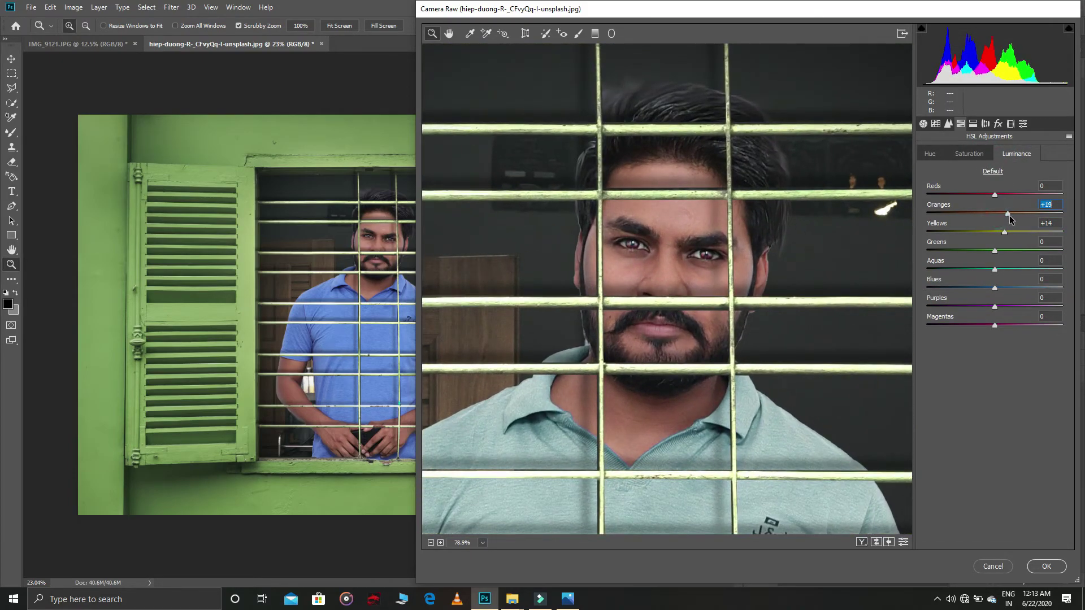
key("ctrl+0")
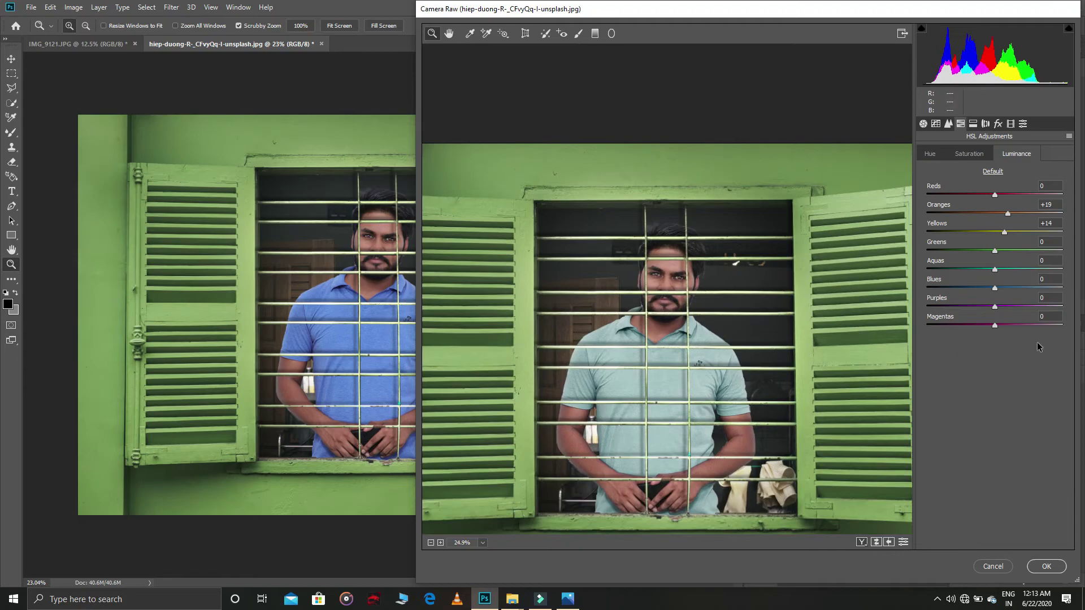
Sharpen slightly and set Texture +19, Contrast -17, Highlights -48, Shadows +28, Whites -71 and Blacks -9.
left_click(949, 125)
left_click(948, 170)
left_click_drag(642, 278, 667, 285)
left_click(923, 124)
left_click_drag(994, 386, 1007, 386)
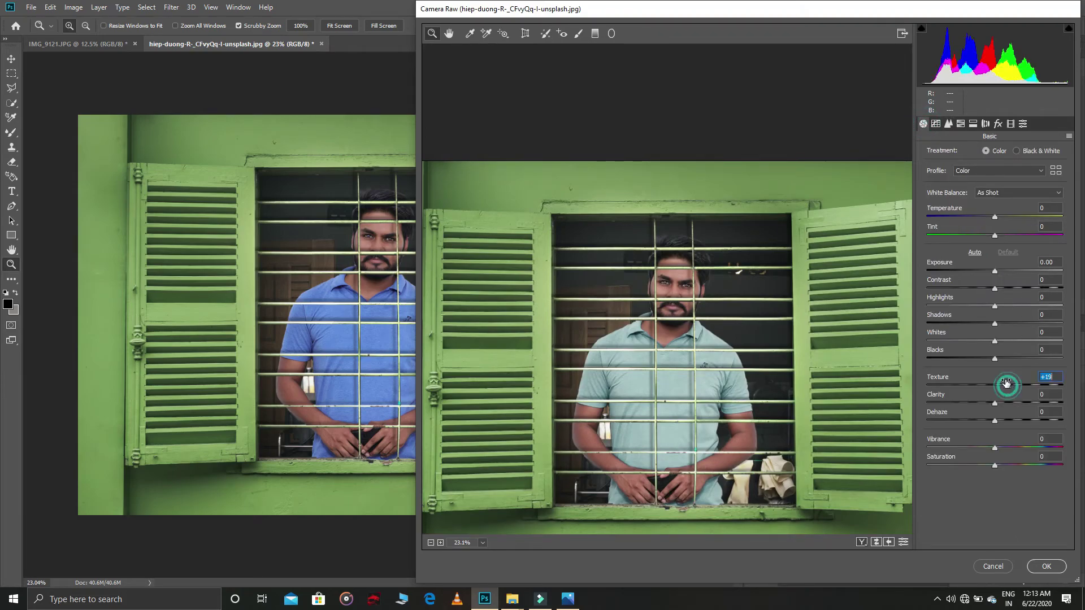
left_click_drag(994, 288, 988, 357)
left_click_drag(769, 411, 754, 411)
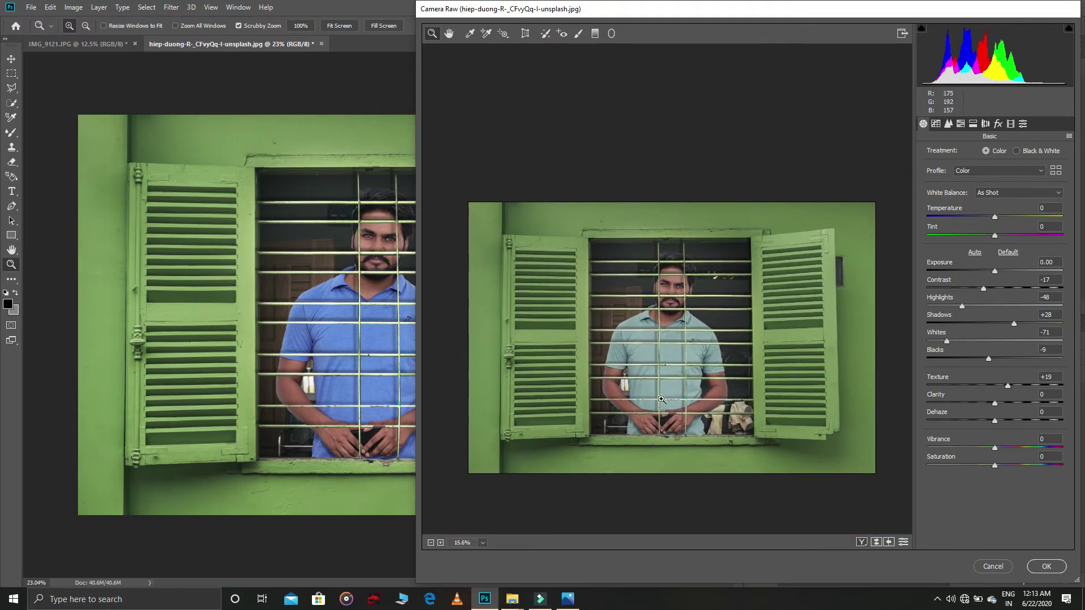
Darken the image's edges with a post-crop vignette in the Camera Raw effects.
left_click(998, 123)
mouse_move(992, 271)
left_mouse_down()
mouse_move(976, 270)
mouse_move(988, 290)
left_mouse_up()
left_click_drag(995, 328, 1007, 328)
left_click_drag(688, 366, 825, 268)
Add a small amount of grain and apply the Camera Raw adjustments to the image.
left_click(960, 123)
left_click(997, 123)
left_click_drag(927, 172, 940, 174)
left_click_drag(702, 164, 737, 220)
left_click_drag(942, 173, 936, 174)
left_click(1043, 567)
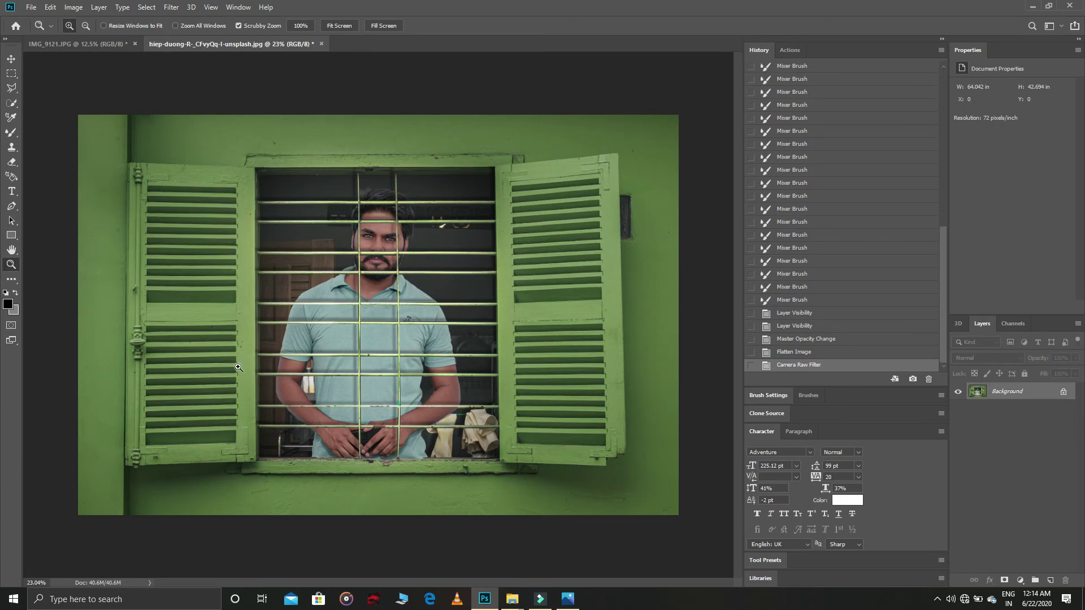
Crop the image closer around the window and shutters, to about 55.6 × 41.4 in.
left_click(11, 279)
left_click(51, 306)
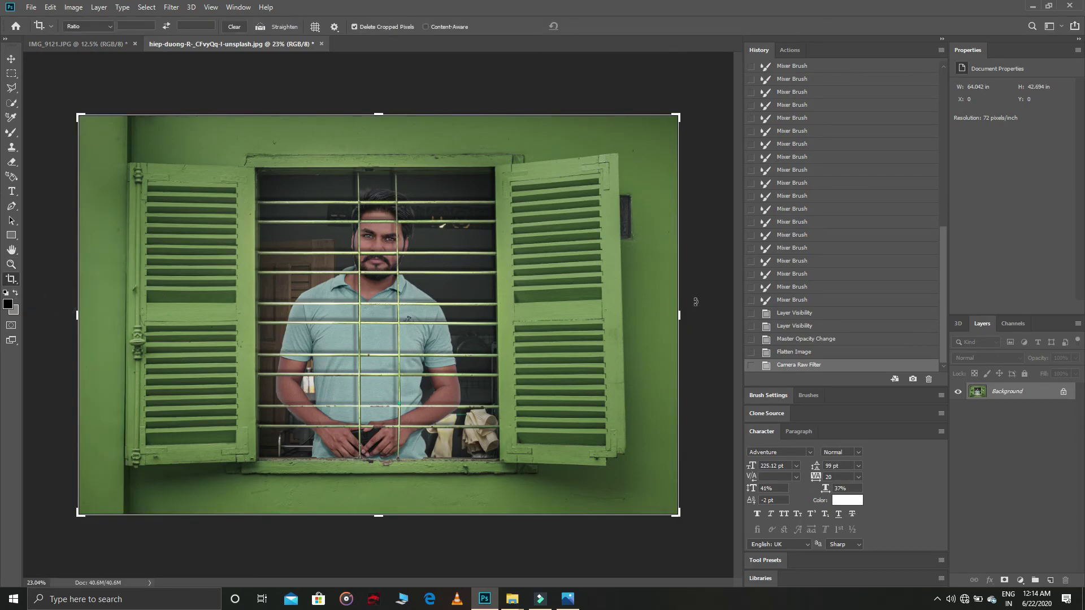
left_click_drag(677, 318, 702, 348)
left_click_drag(88, 320, 114, 320)
left_click_drag(663, 431, 667, 426)
left_click_drag(504, 404, 513, 398)
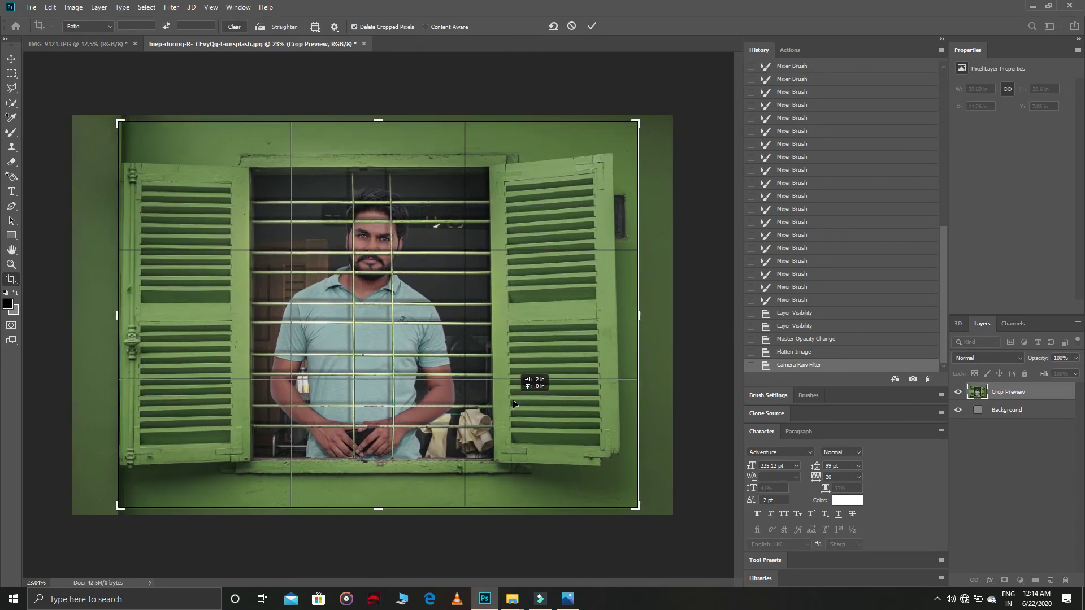
left_click(592, 26)
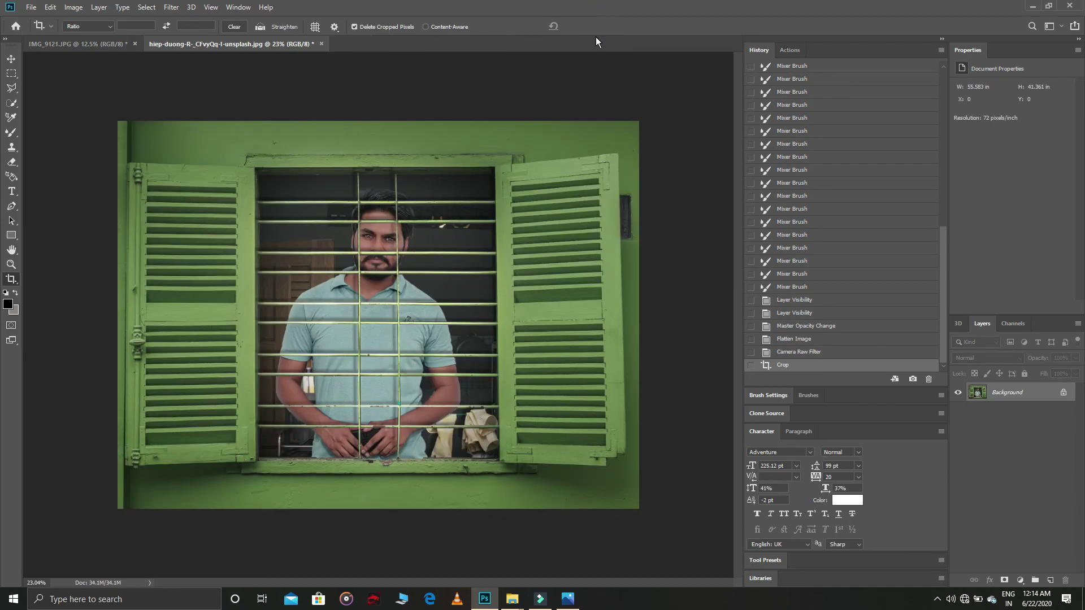
left_click(936, 599)
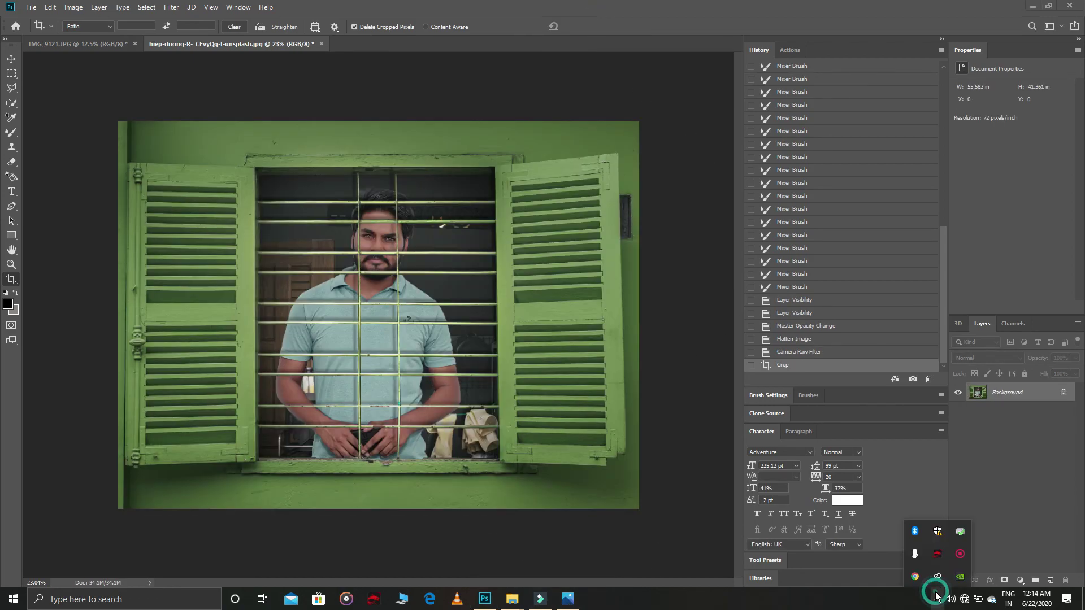